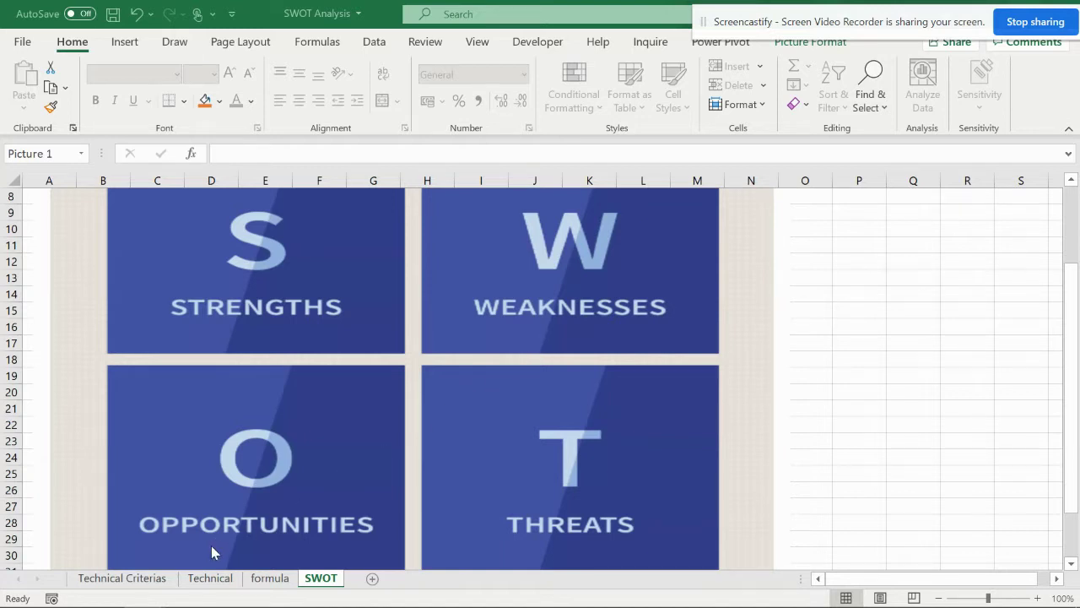
Switch to the Technical sheet with weightages 15, 15, 15, 25 and the player ratings
left_click(212, 578)
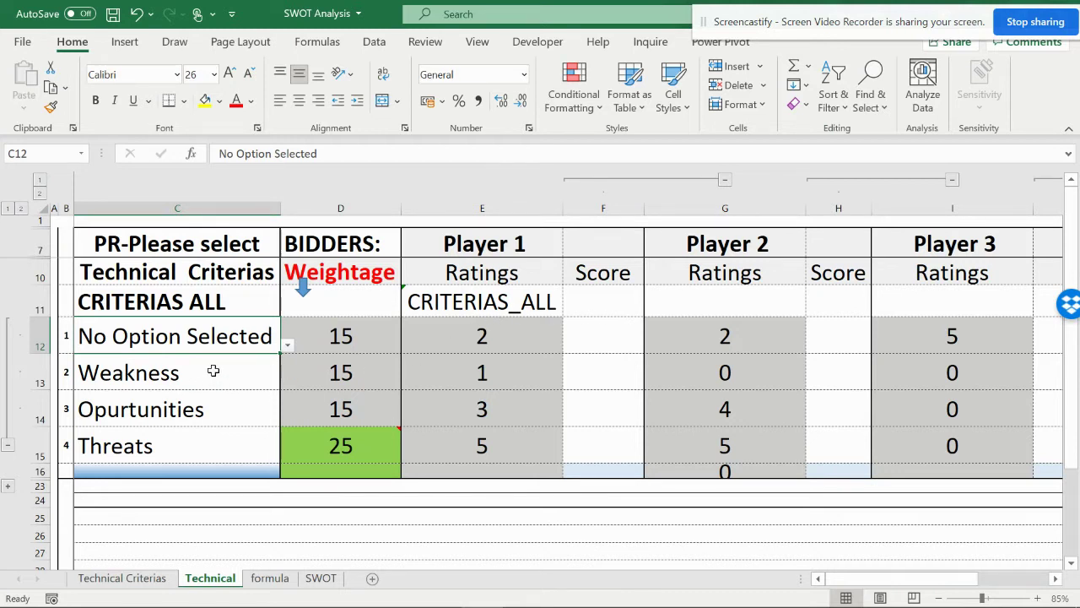
Review the Strength criterion's 0–5 scores on Technical Criterias, compare with Technical, and return
left_click(124, 579)
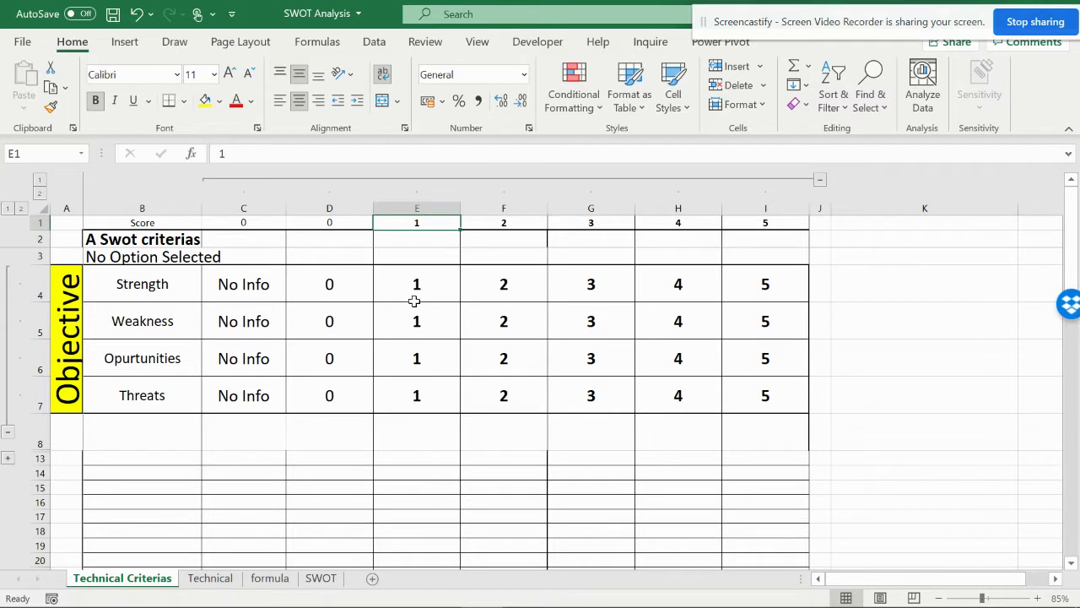
left_click(328, 284)
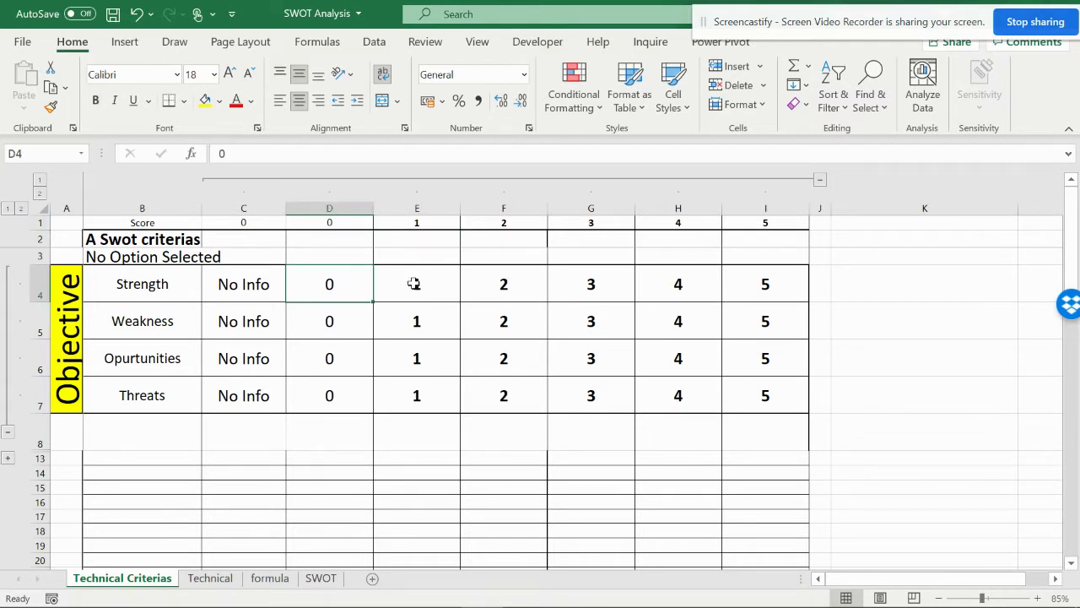
left_click(418, 285)
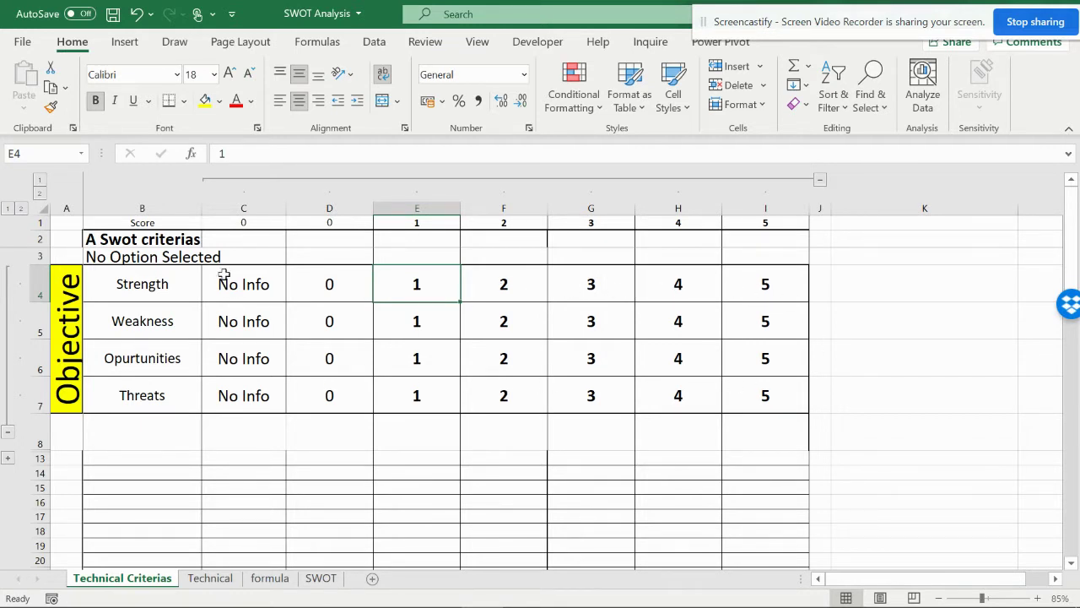
left_click(137, 286)
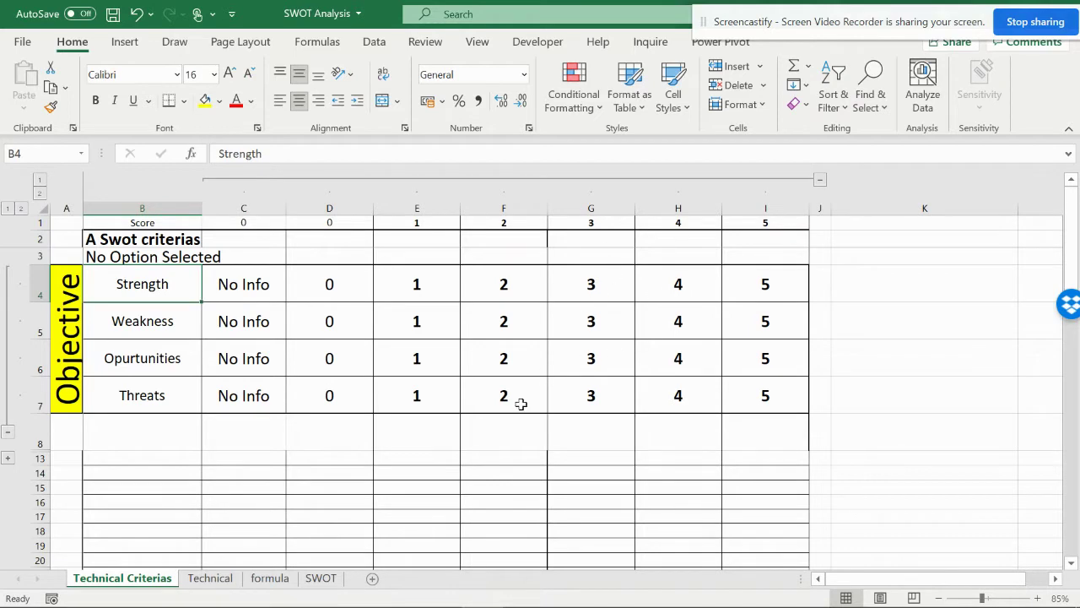
left_click(211, 580)
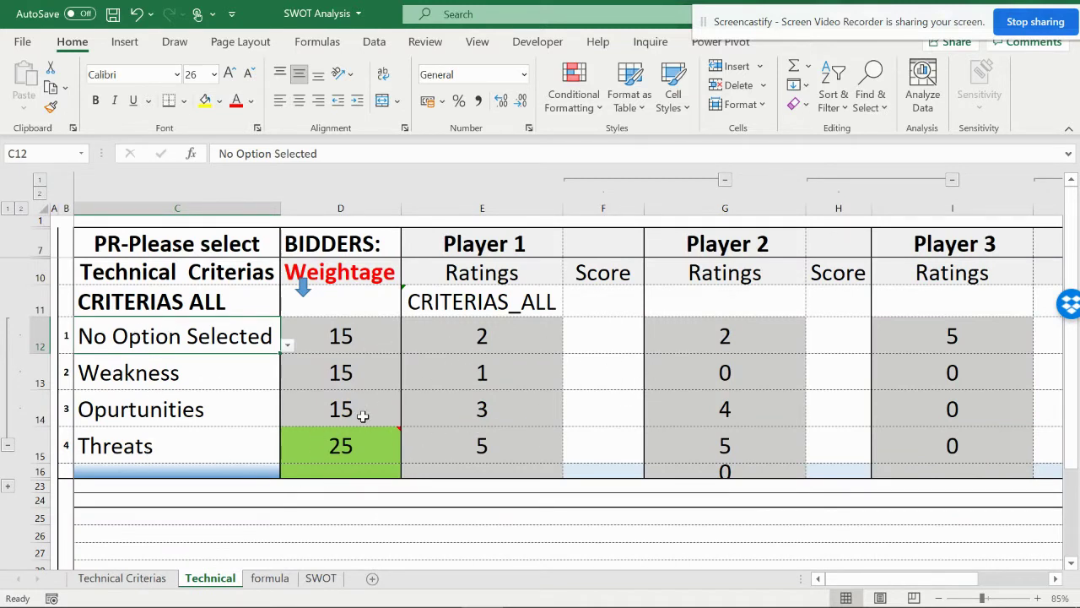
mouse_move(318, 429)
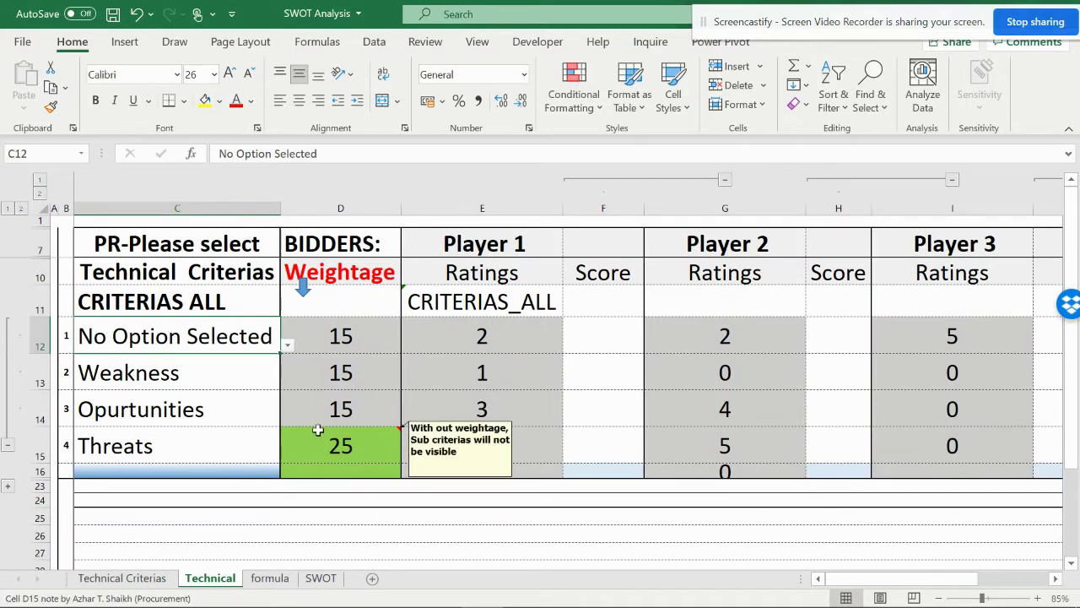
left_click(124, 579)
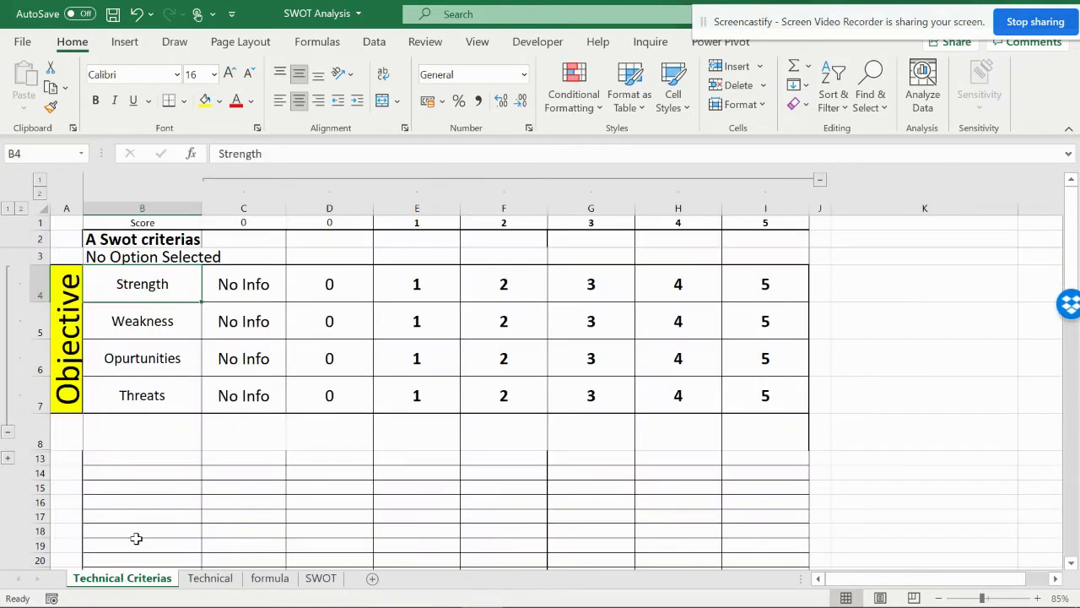
Expand the hidden Subjective rows, check Super Strength's None and Min ratings, then return to Technical
left_click(8, 459)
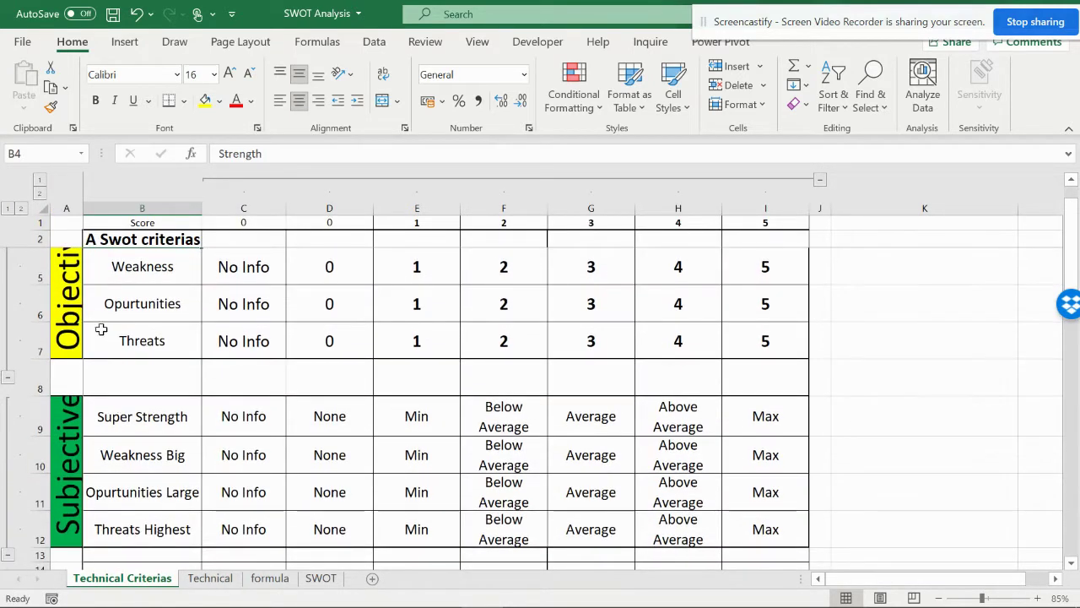
scroll(100, 329, "down", 1)
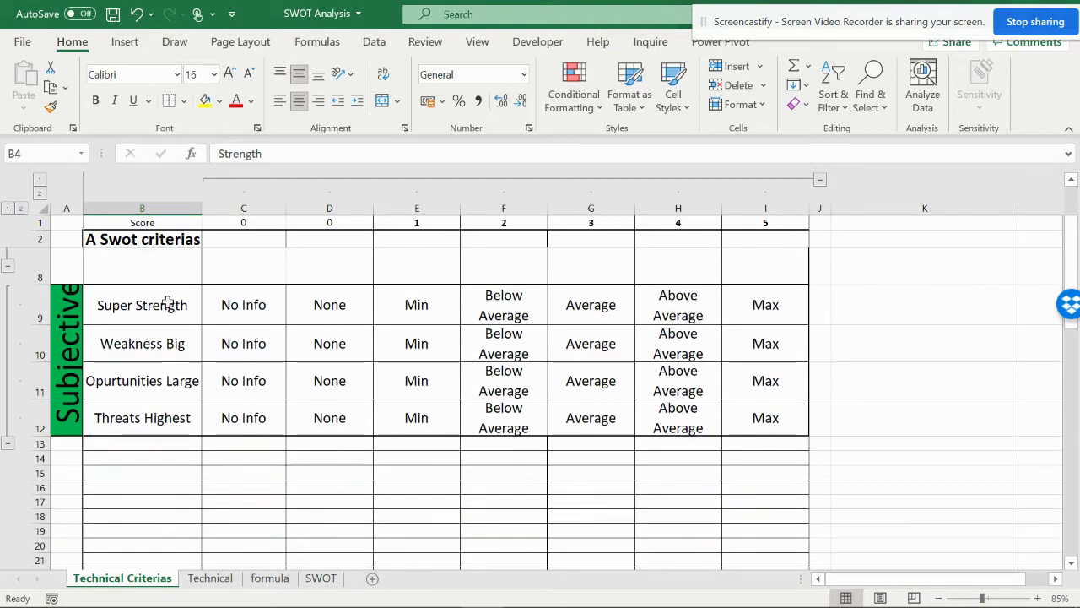
left_click(313, 306)
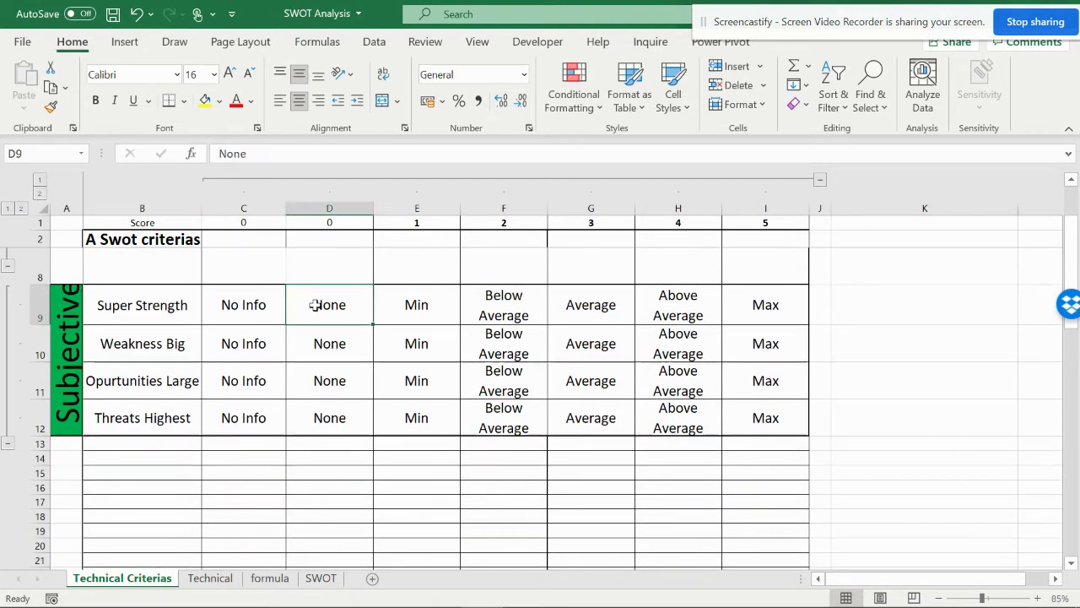
left_click(403, 302)
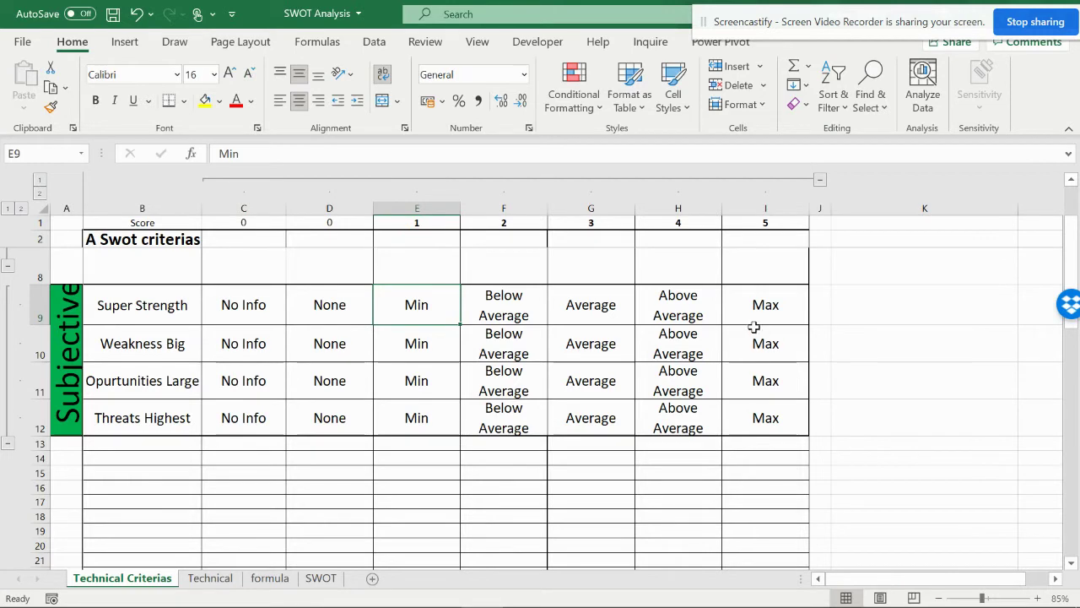
scroll(734, 329, "up", 1)
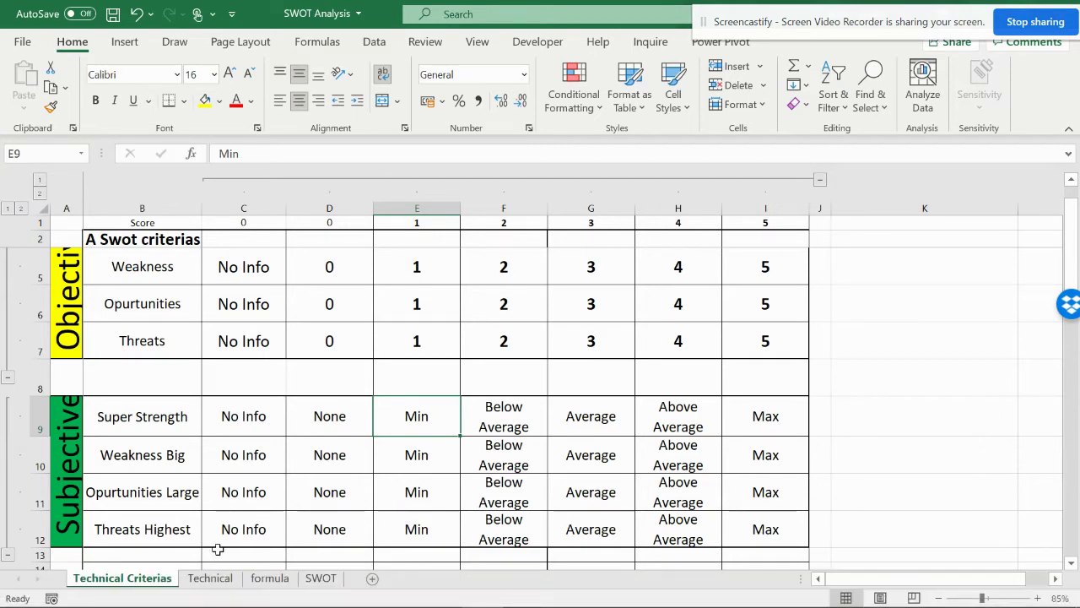
left_click(210, 577)
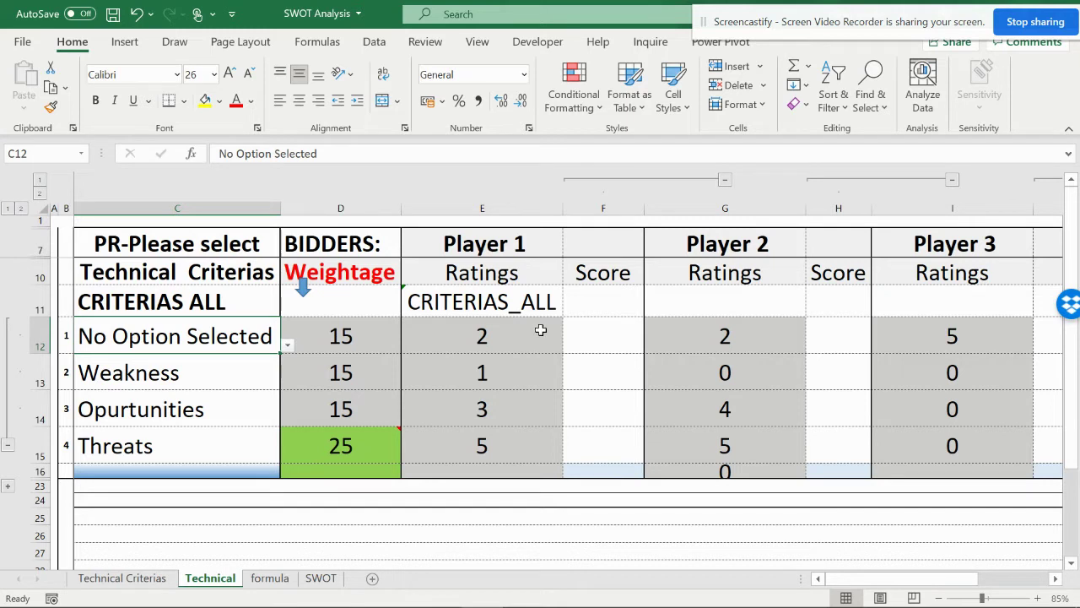
Change Player 1's Weakness rating in E13 to 5, then set it to 0
left_click(349, 343)
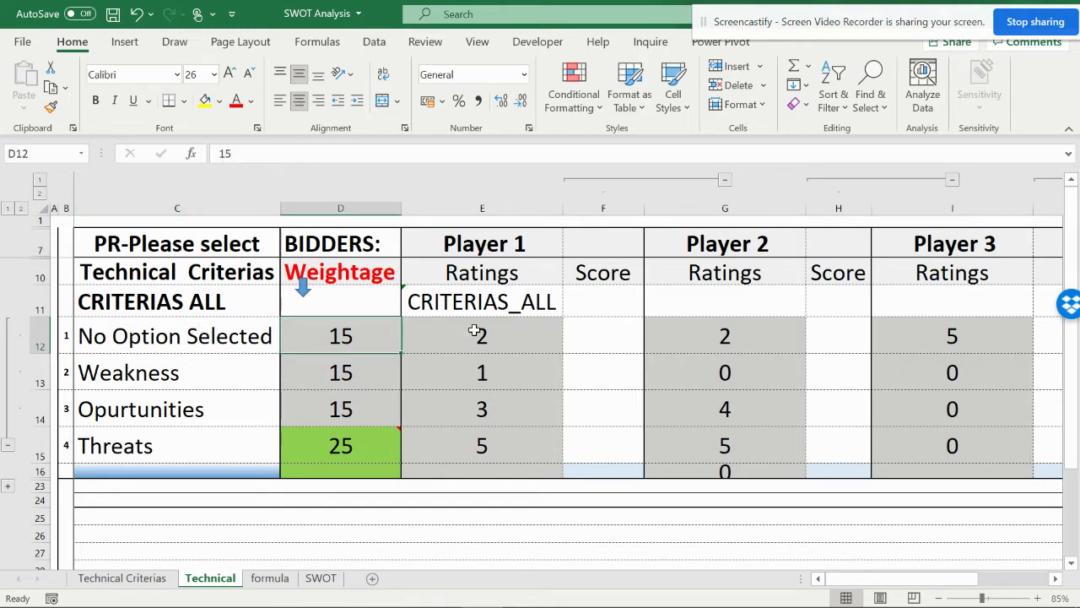
left_click(482, 369)
left_click(569, 379)
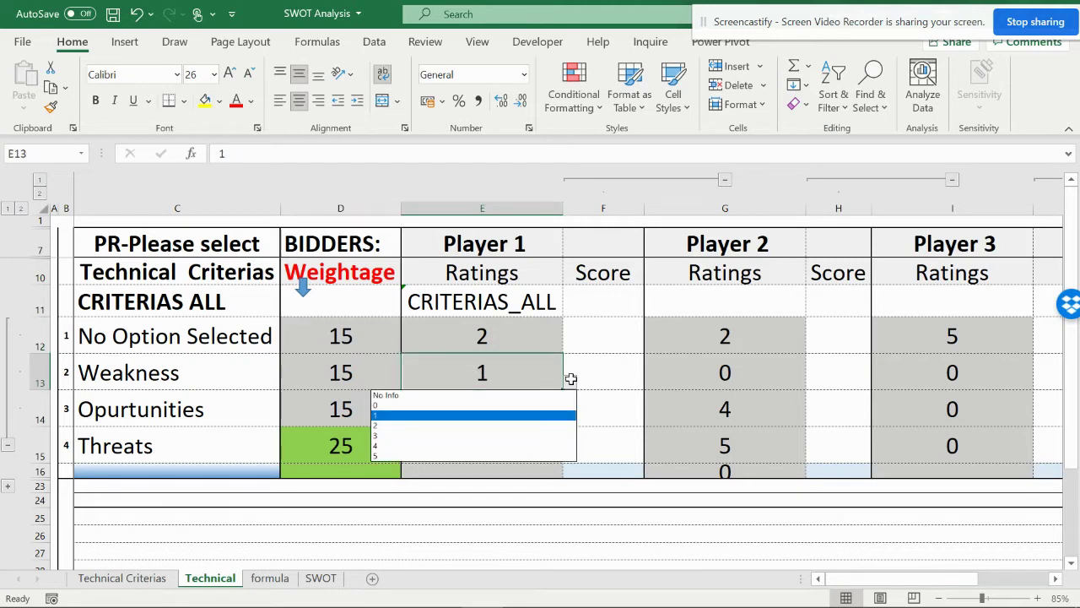
left_click(572, 381)
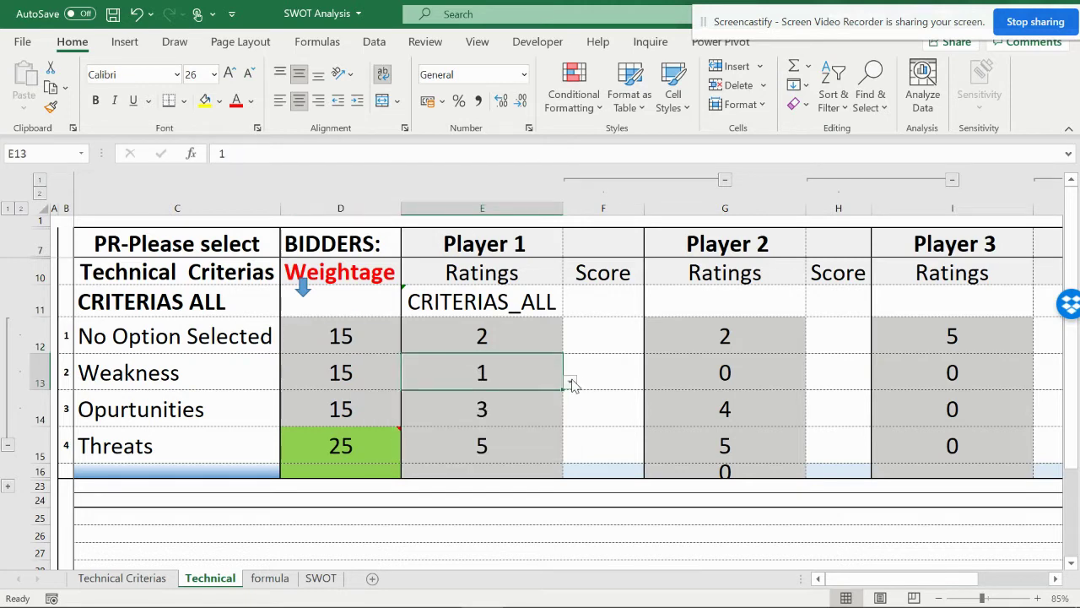
scroll(571, 384, "up", 2)
left_click(767, 457)
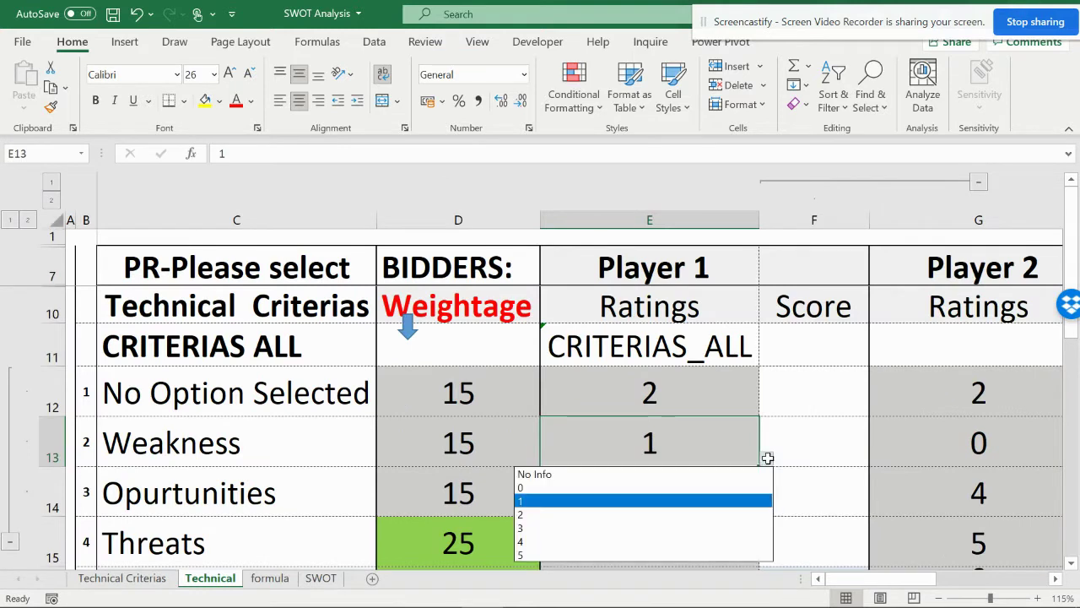
left_click(701, 553)
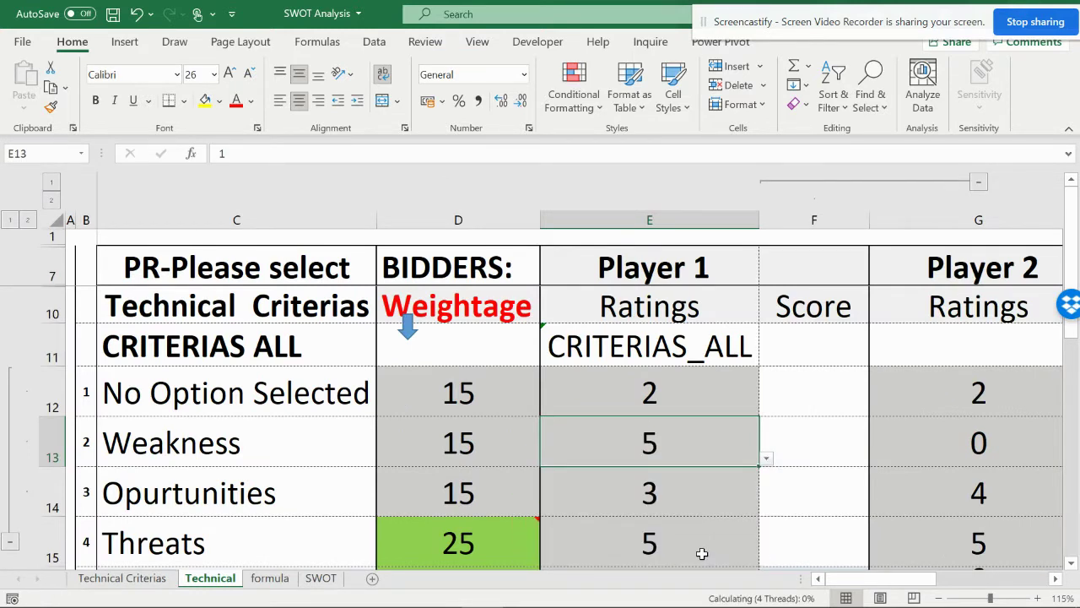
left_click(766, 458)
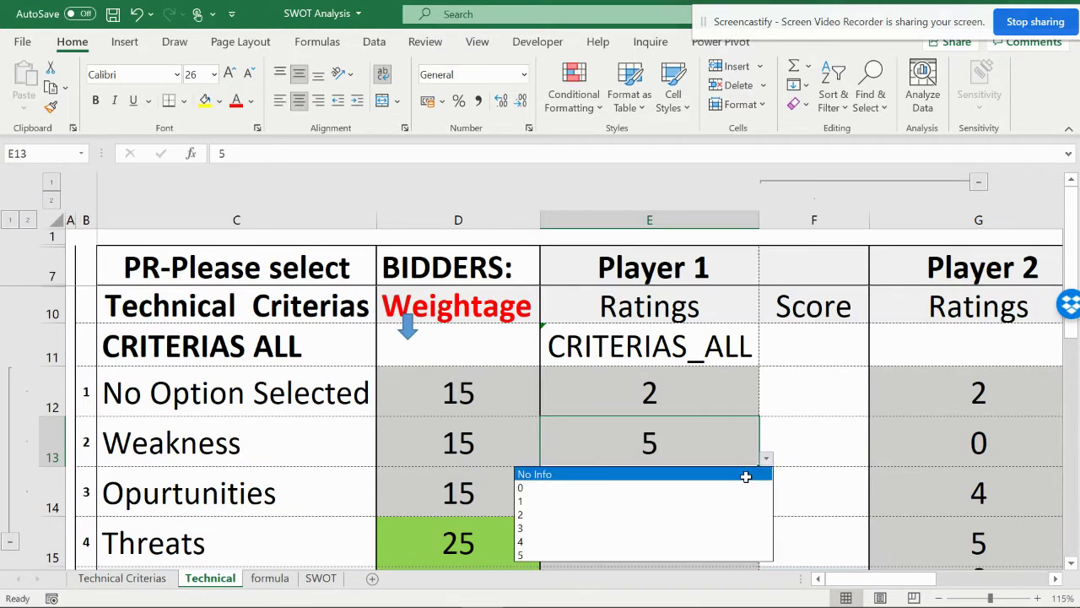
left_click(737, 487)
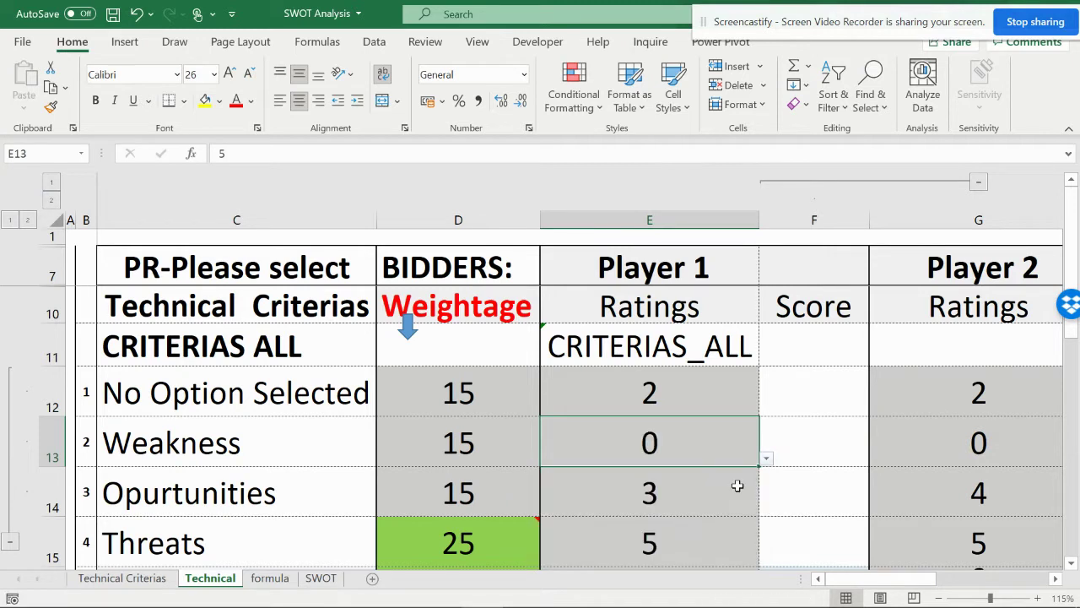
Select Player 1's rating in E12 and the first criterion cell C12
left_click(650, 389)
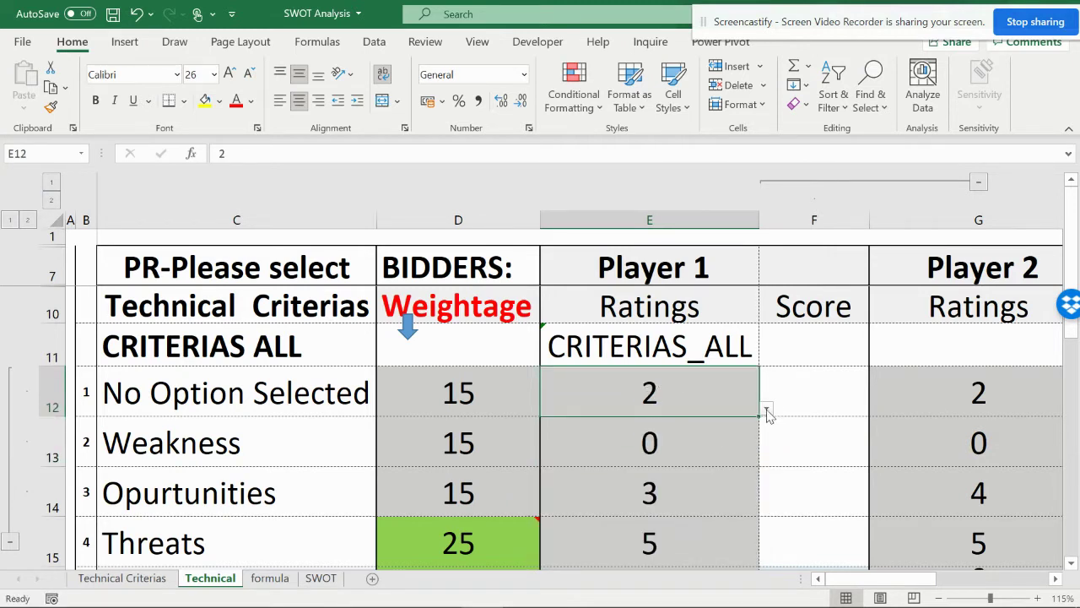
left_click(289, 387)
mouse_move(474, 493)
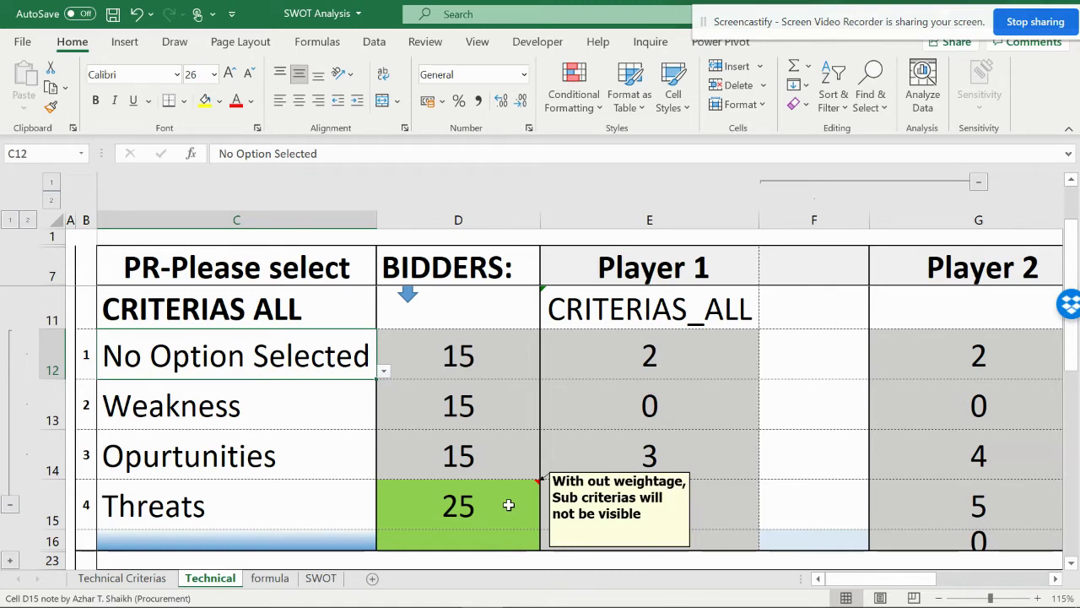
scroll(420, 346, "up", 1)
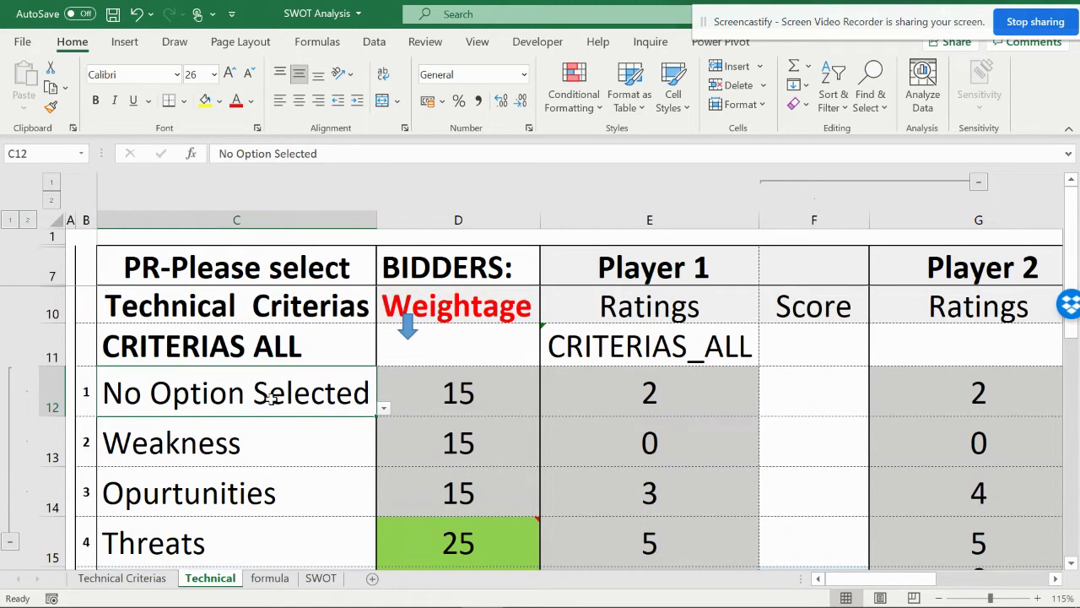
Set the first criterion in C12 to Strength, leaving Player 1's E12 rating at 2
left_click(437, 395)
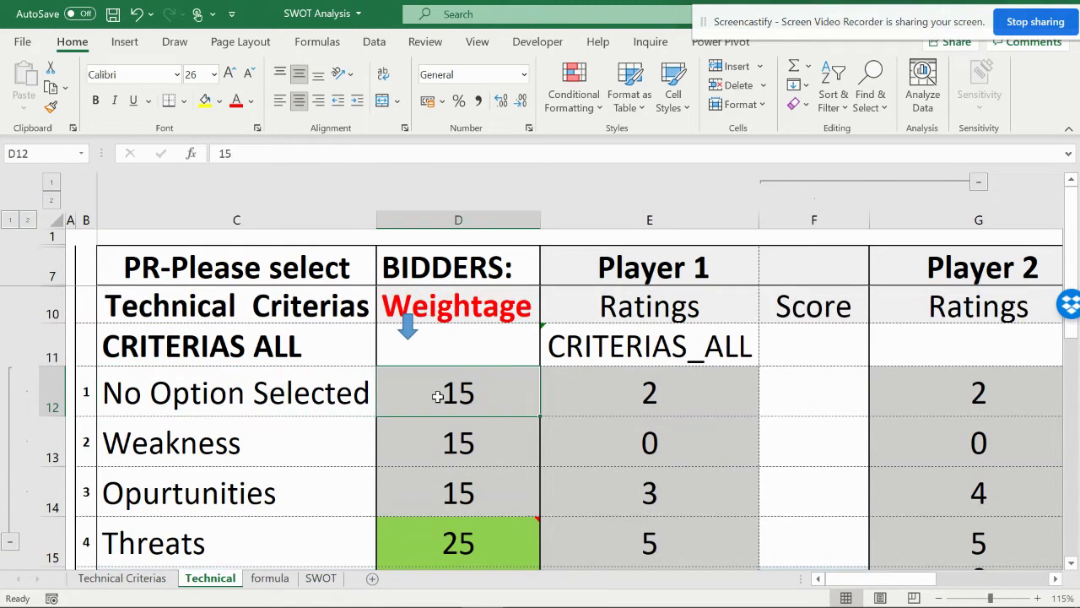
left_click(302, 396)
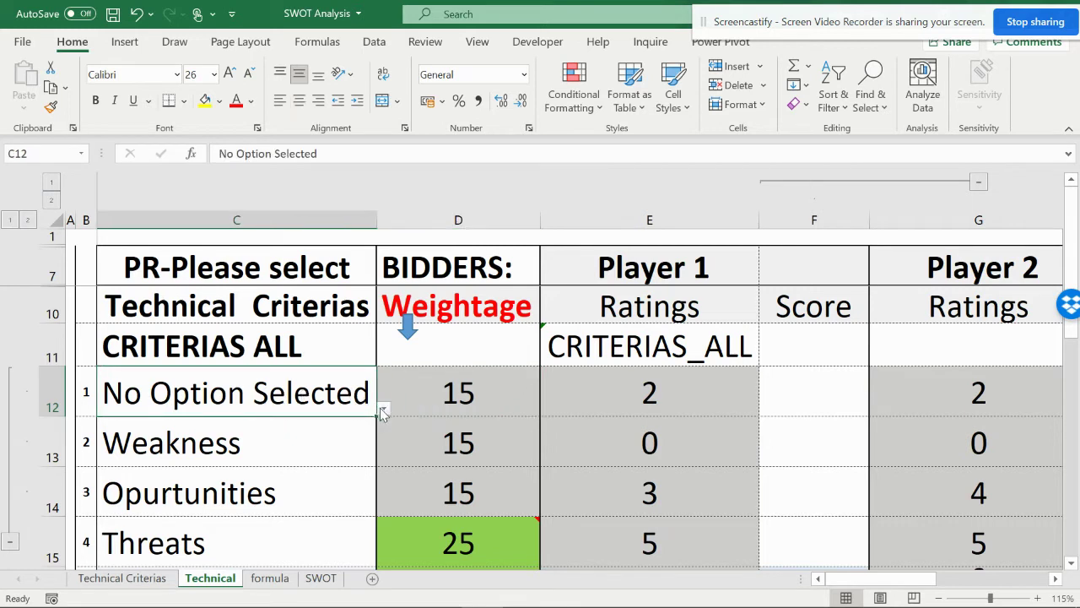
left_click(458, 390)
left_click(362, 398)
left_click(384, 408)
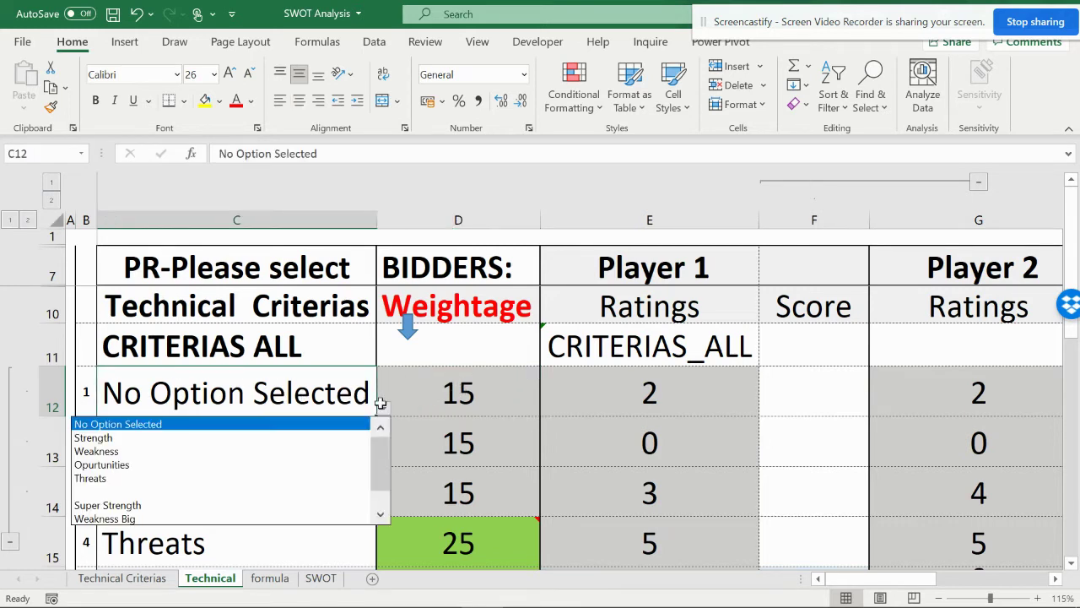
left_click(309, 438)
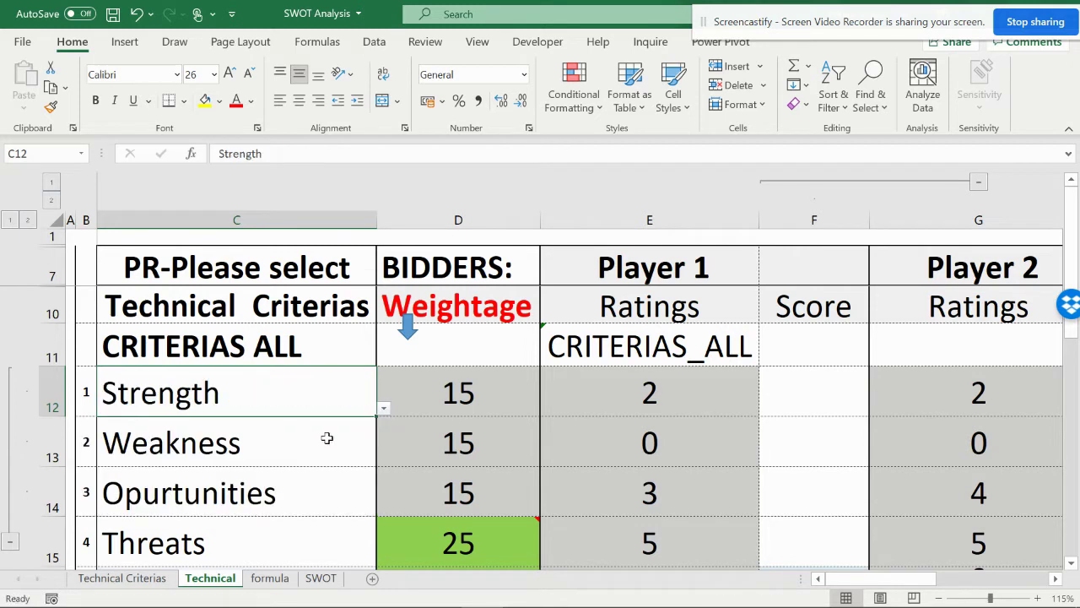
left_click(648, 390)
left_click(766, 410)
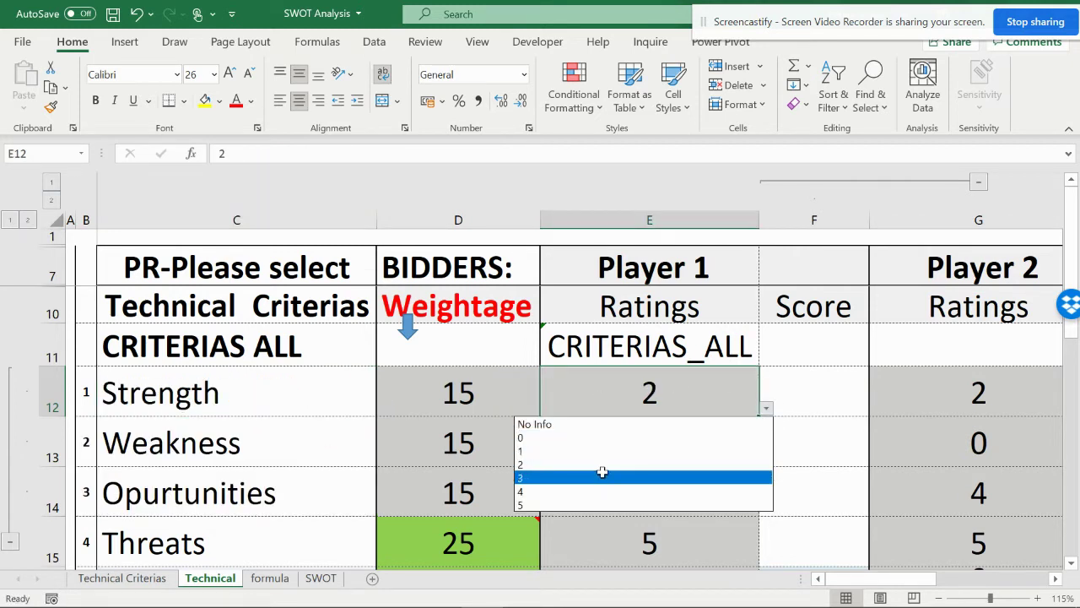
left_click(622, 405)
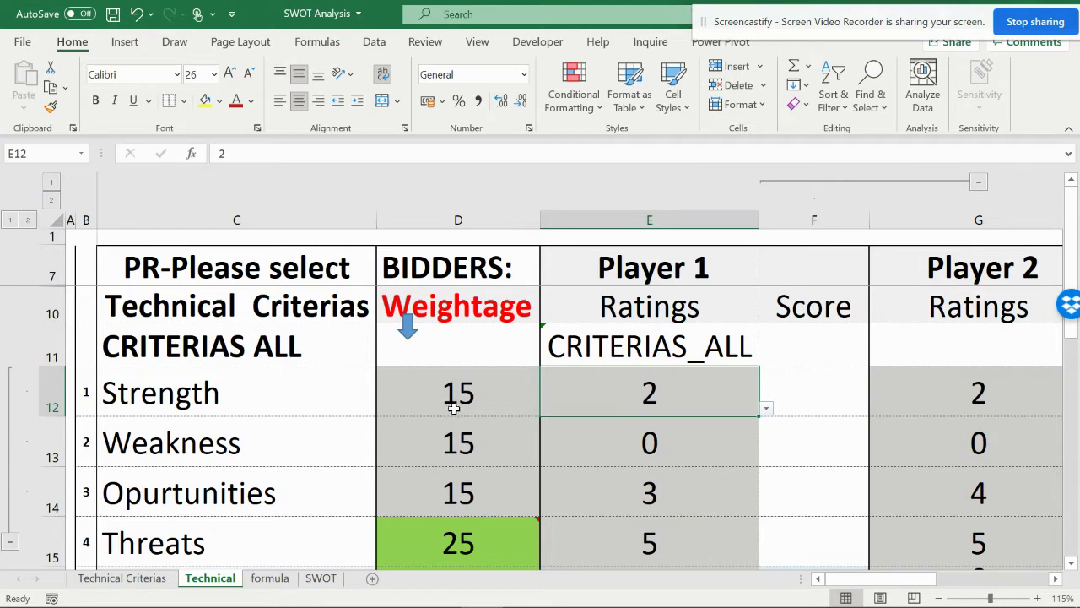
scroll(453, 408, "up", 1)
left_click(535, 426)
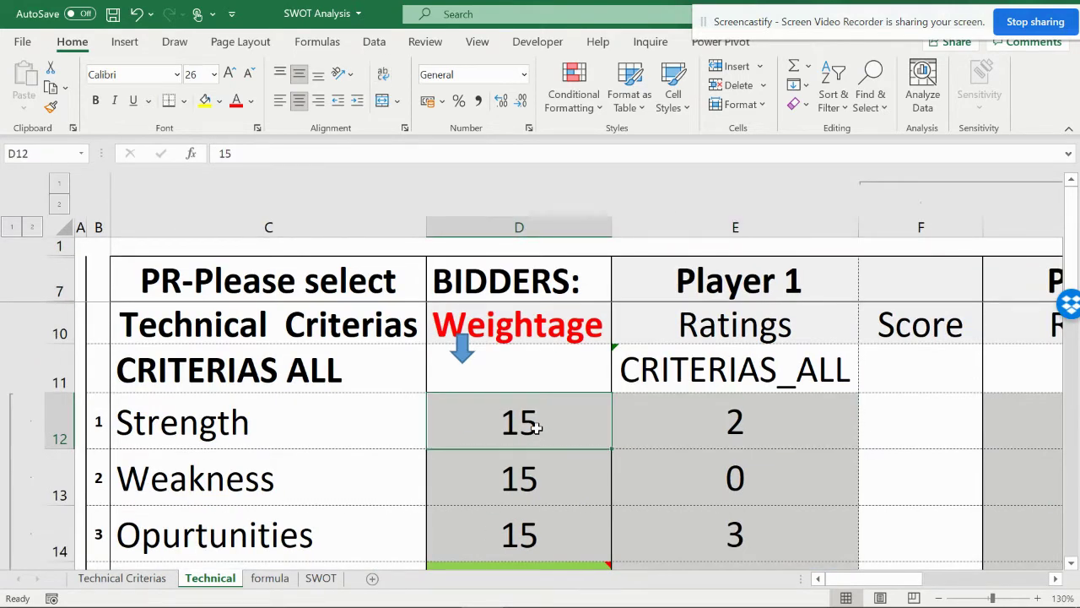
type("0")
key("Tab")
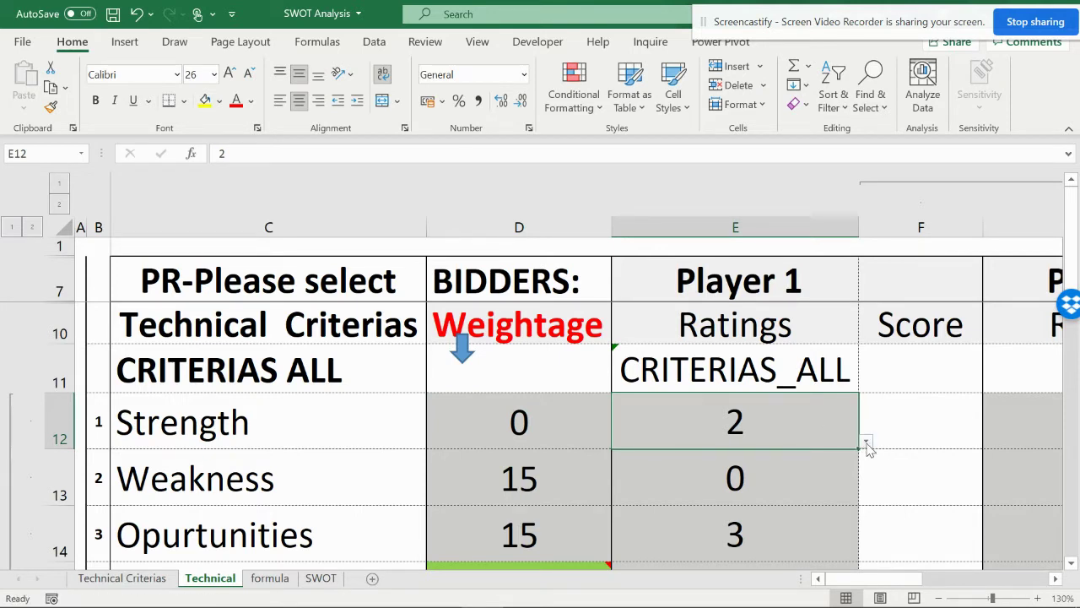
left_click(543, 416)
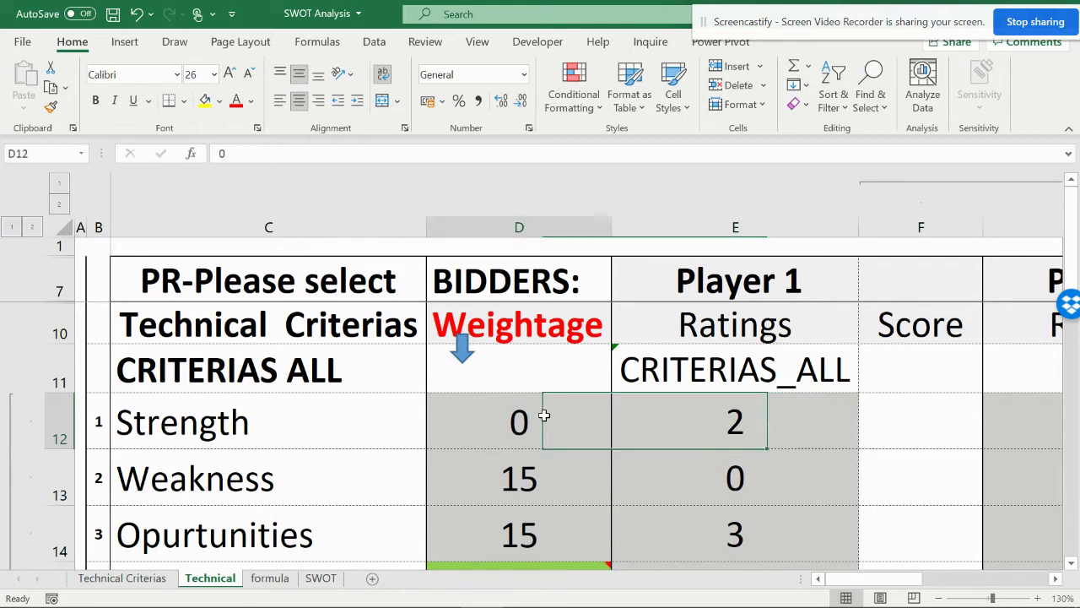
type("25")
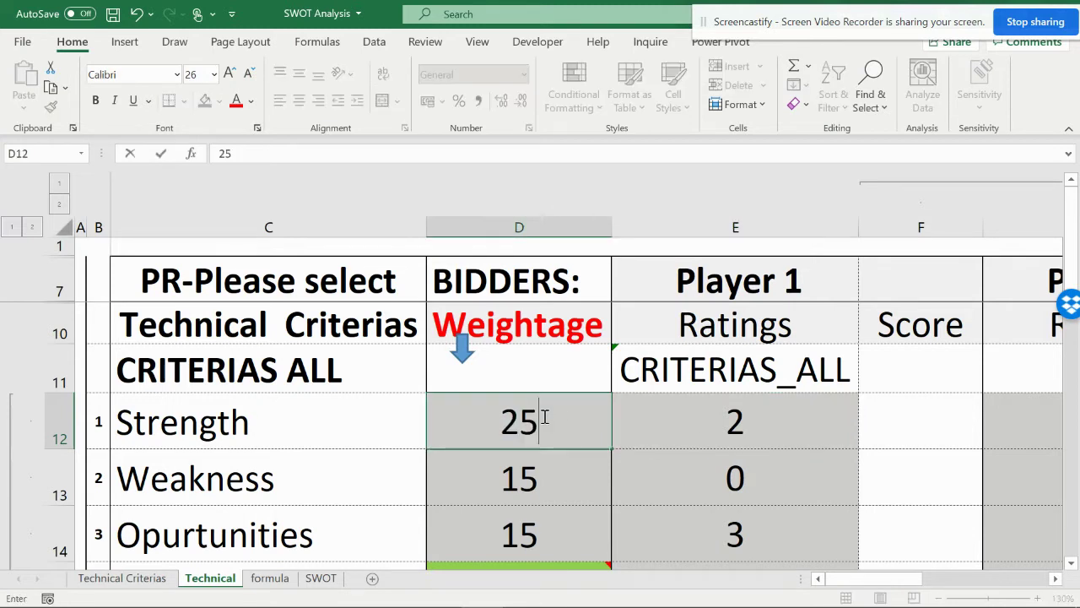
left_click(747, 416)
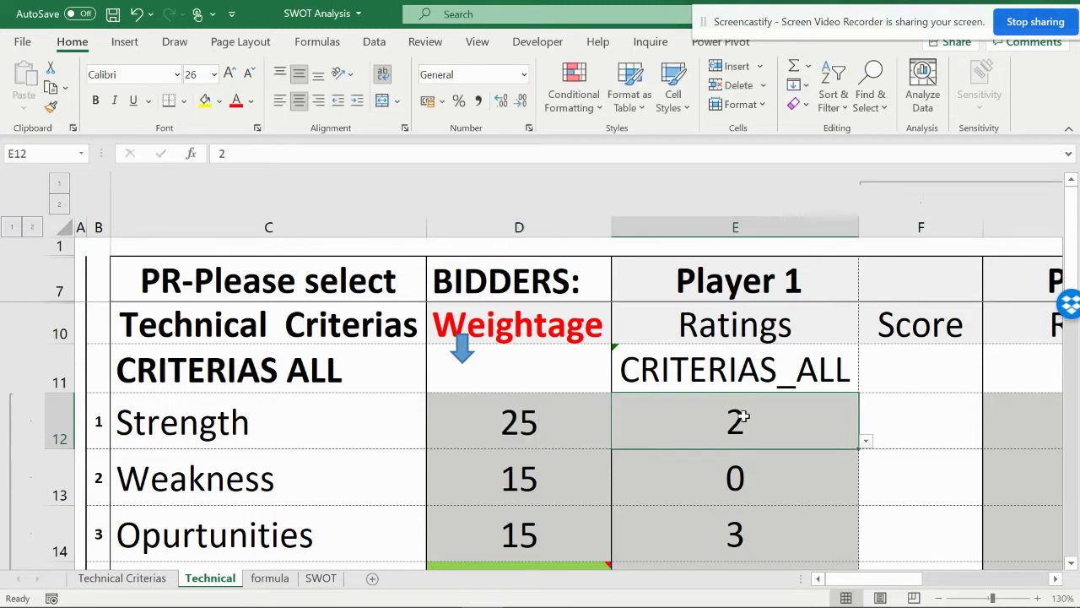
left_click(546, 423)
type("15")
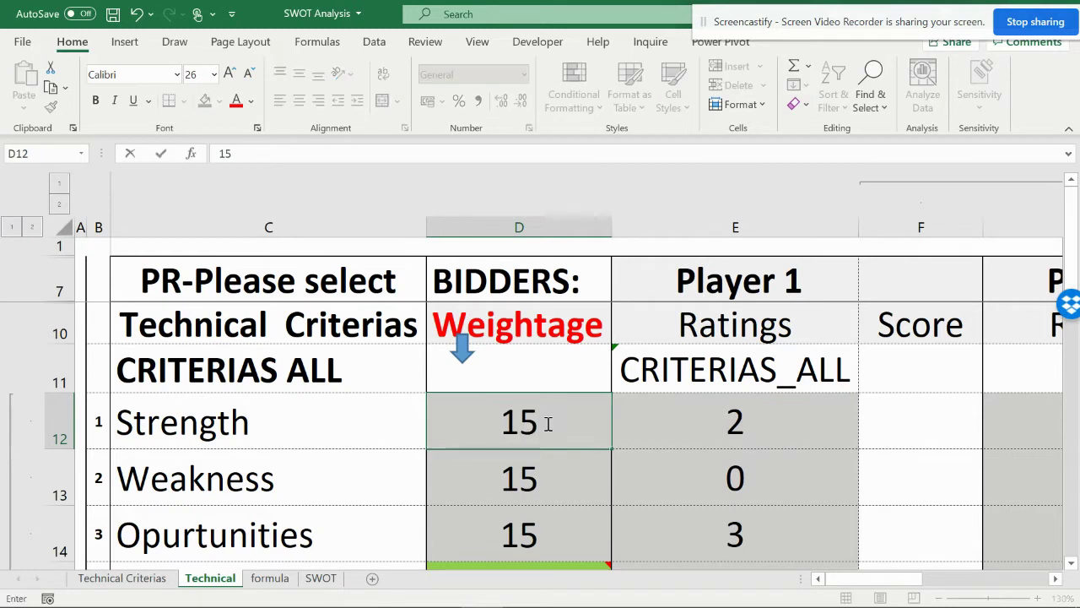
key("Tab")
left_click(866, 441)
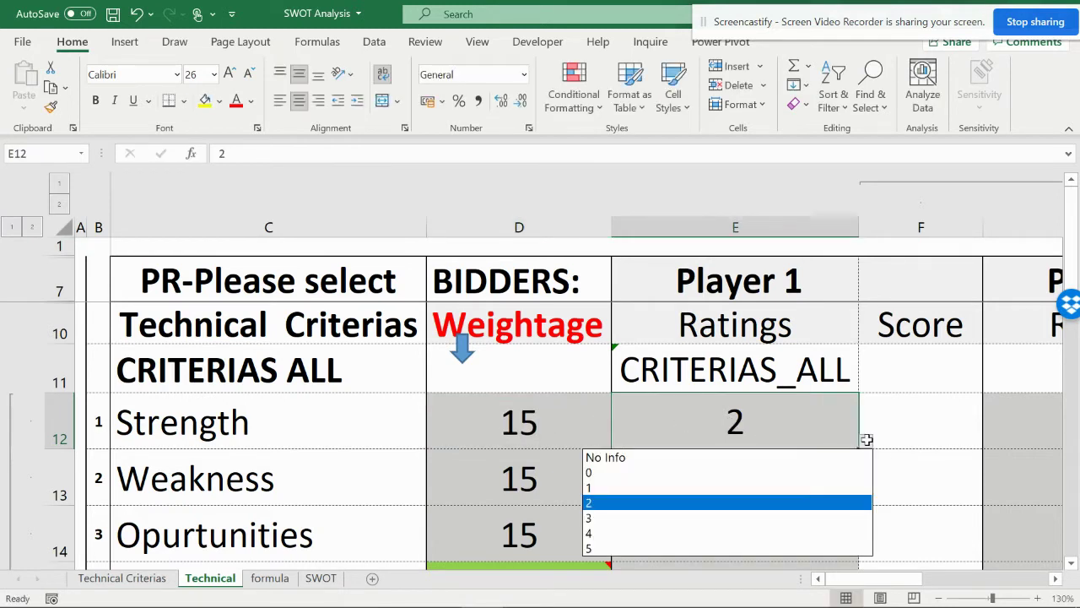
left_click(784, 424)
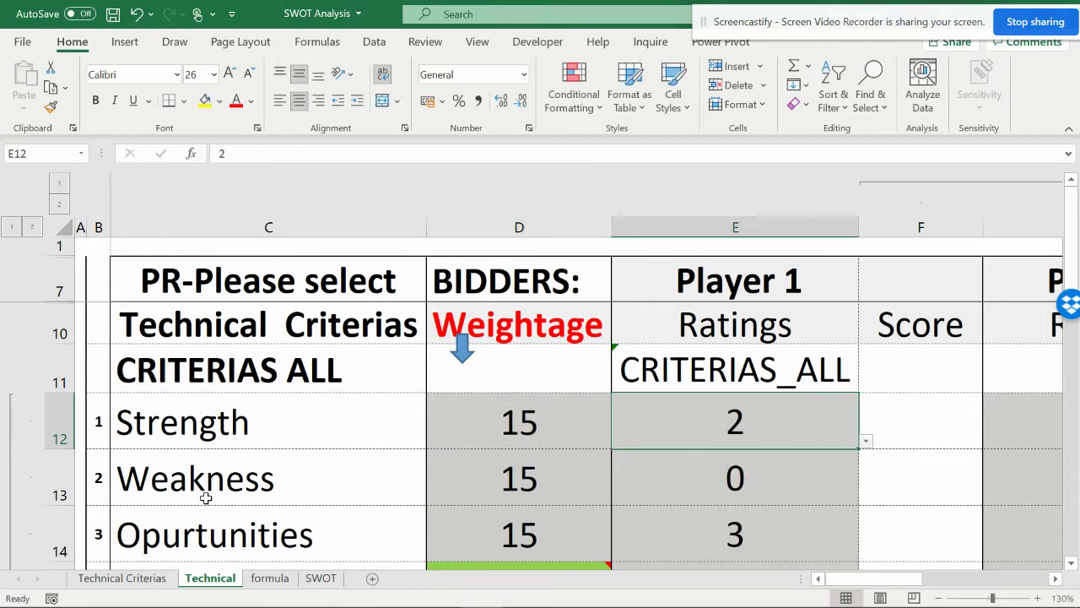
left_click(270, 579)
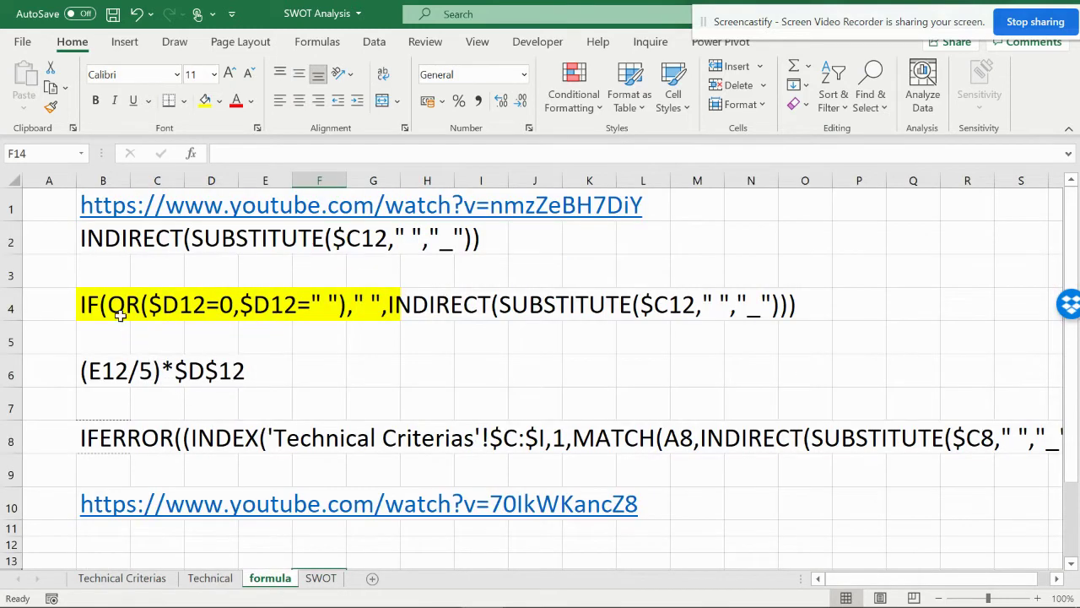
left_click(91, 304)
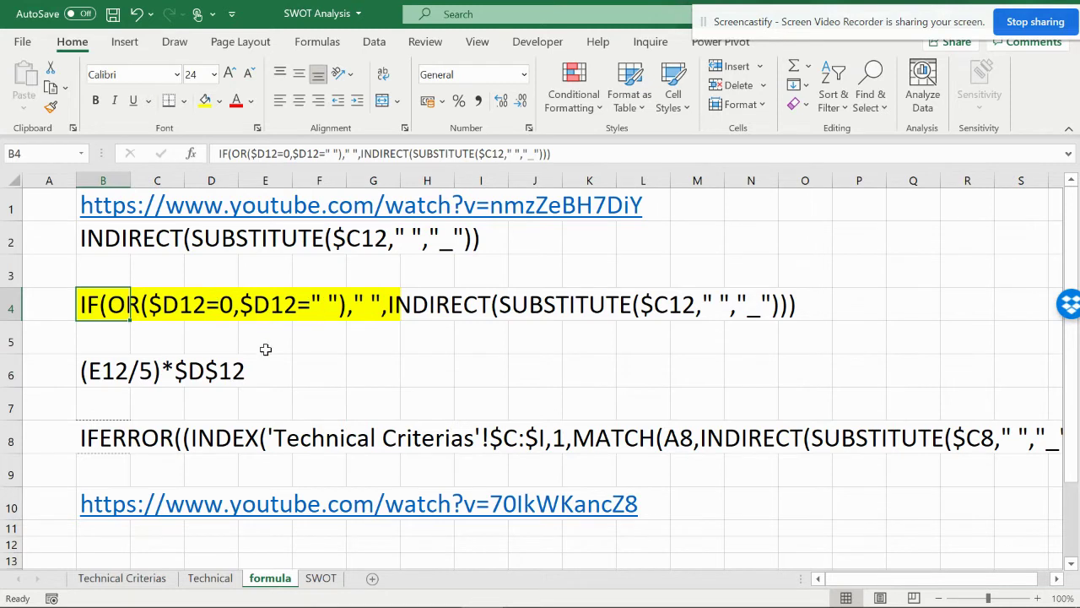
left_click(144, 307)
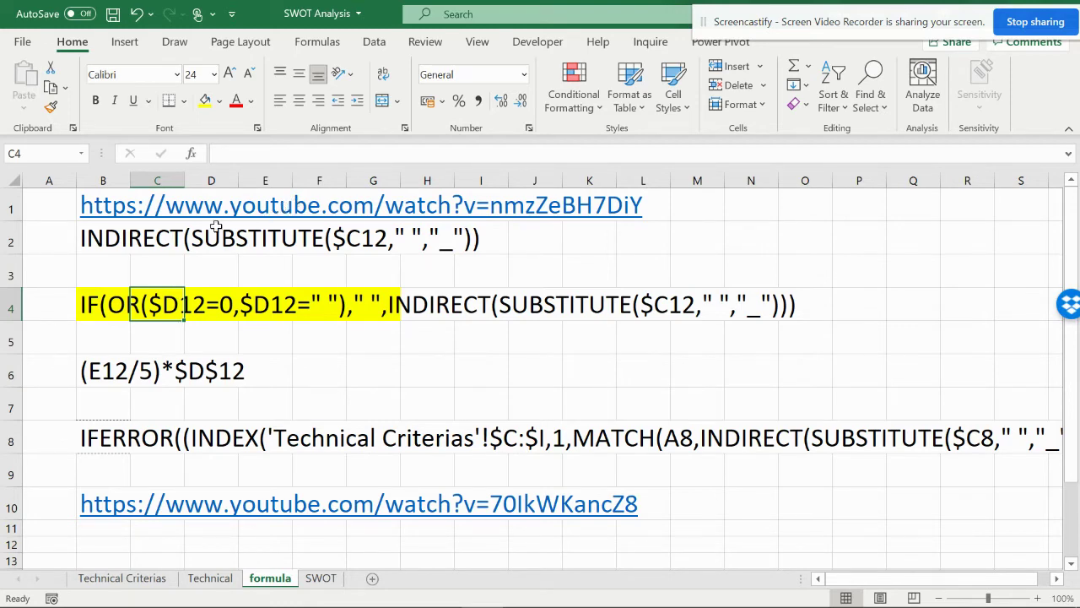
left_click(210, 578)
scroll(432, 372, "down", 1)
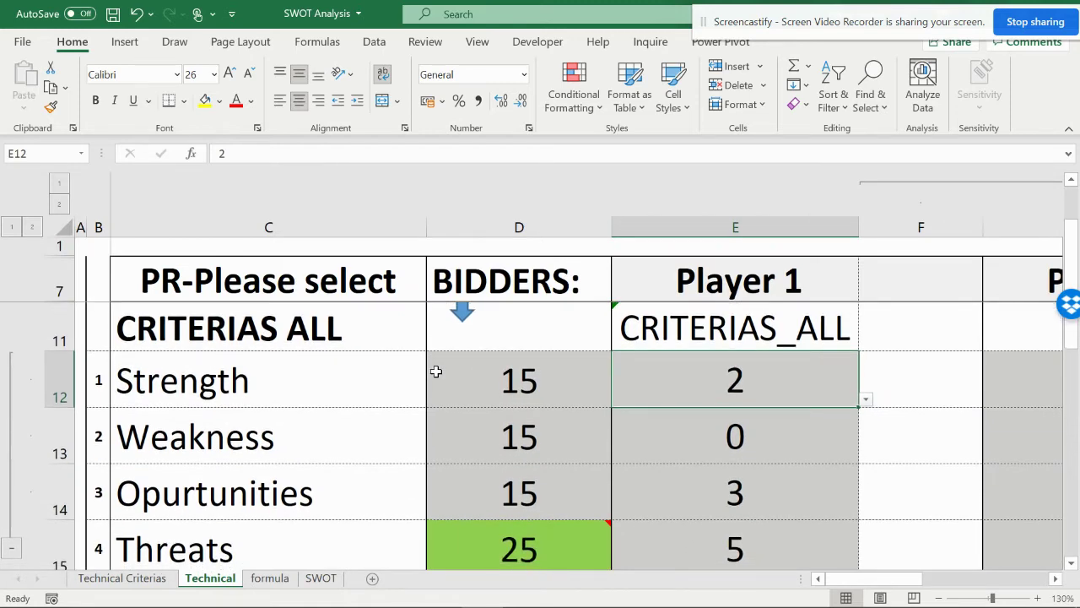
scroll(436, 371, "down", 1)
scroll(436, 371, "down", 1)
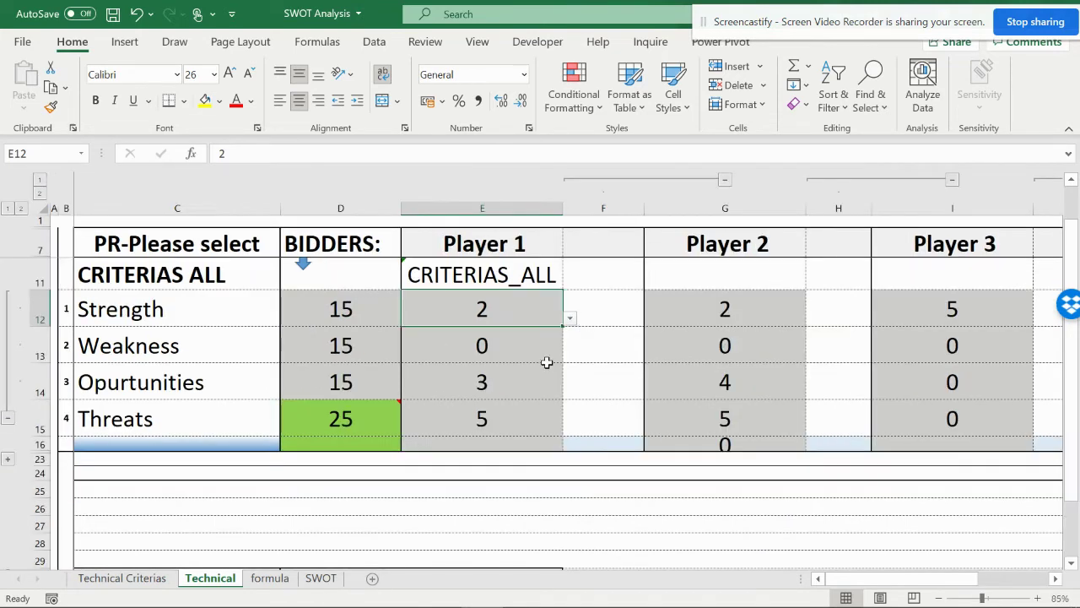
scroll(550, 362, "down", 1)
left_click(619, 321)
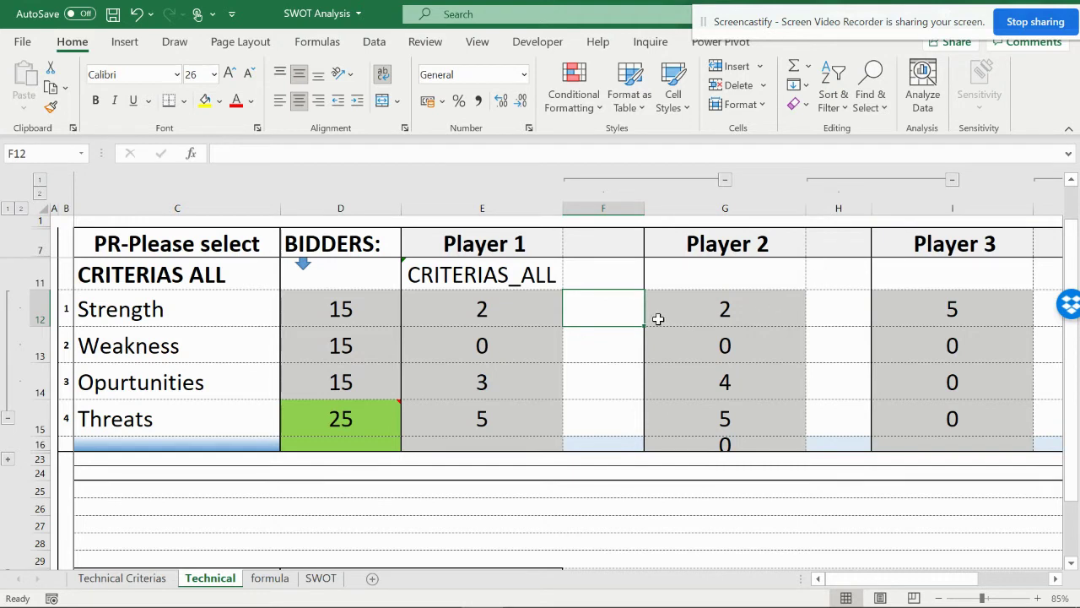
left_click(724, 180)
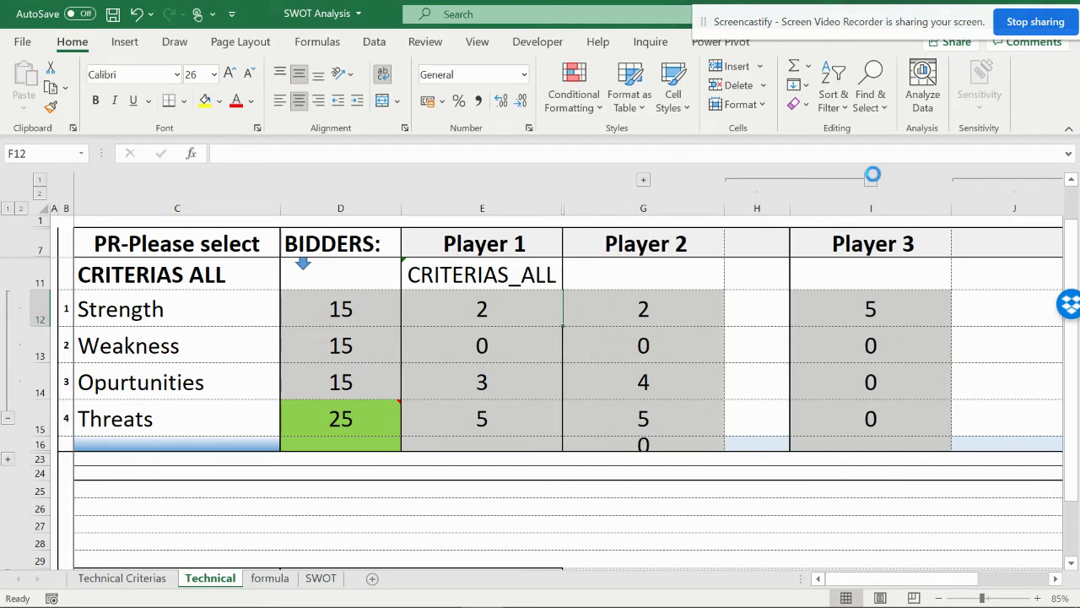
left_click(870, 180)
left_click(805, 180)
left_click(643, 179)
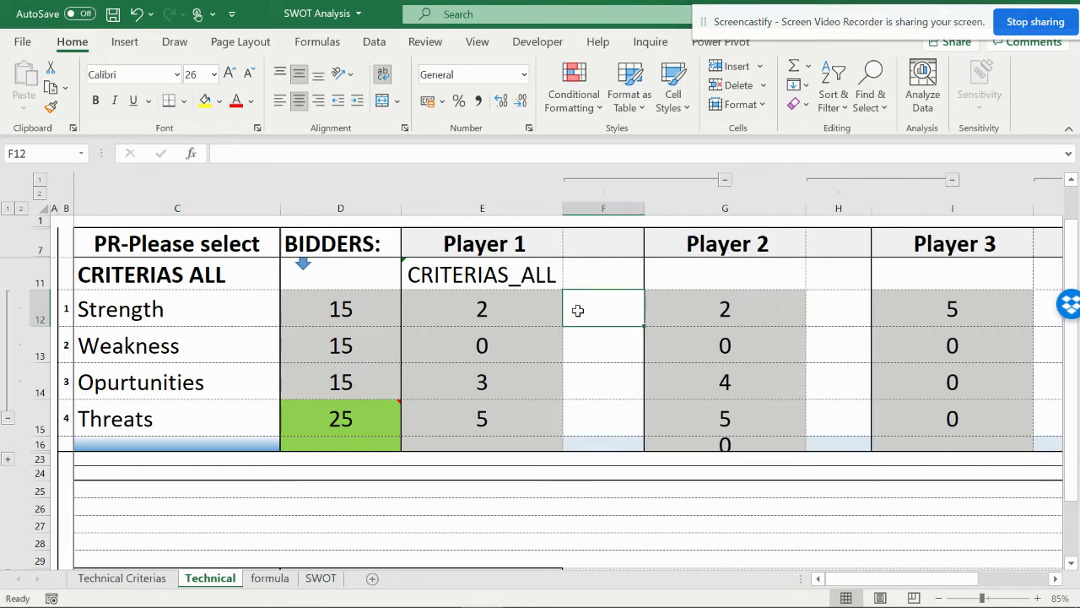
left_click(234, 311)
left_click(287, 318)
left_click(202, 295)
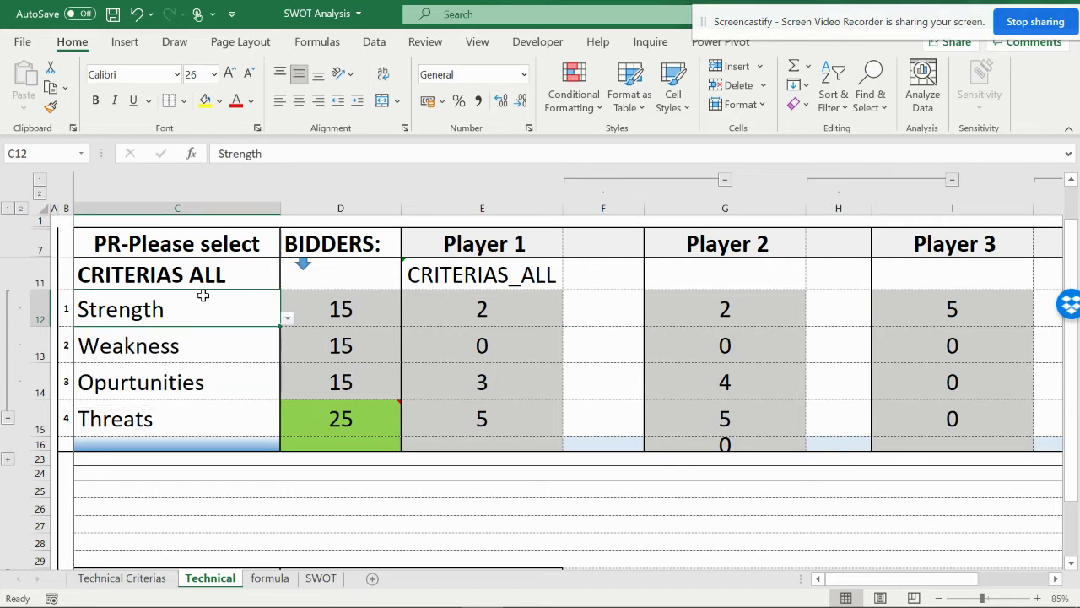
key("Delete")
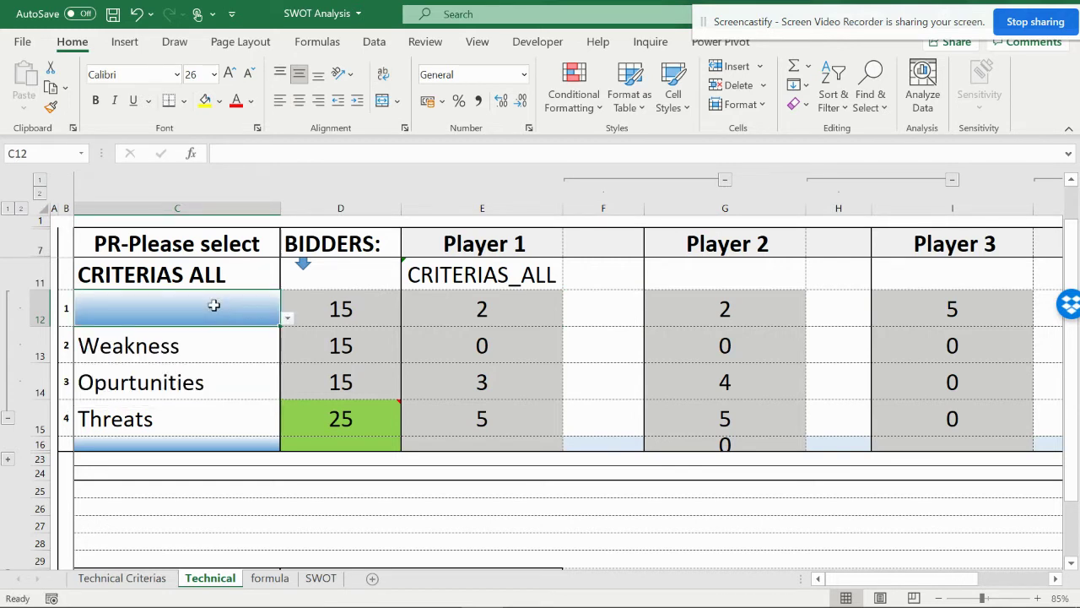
key("ctrl+z")
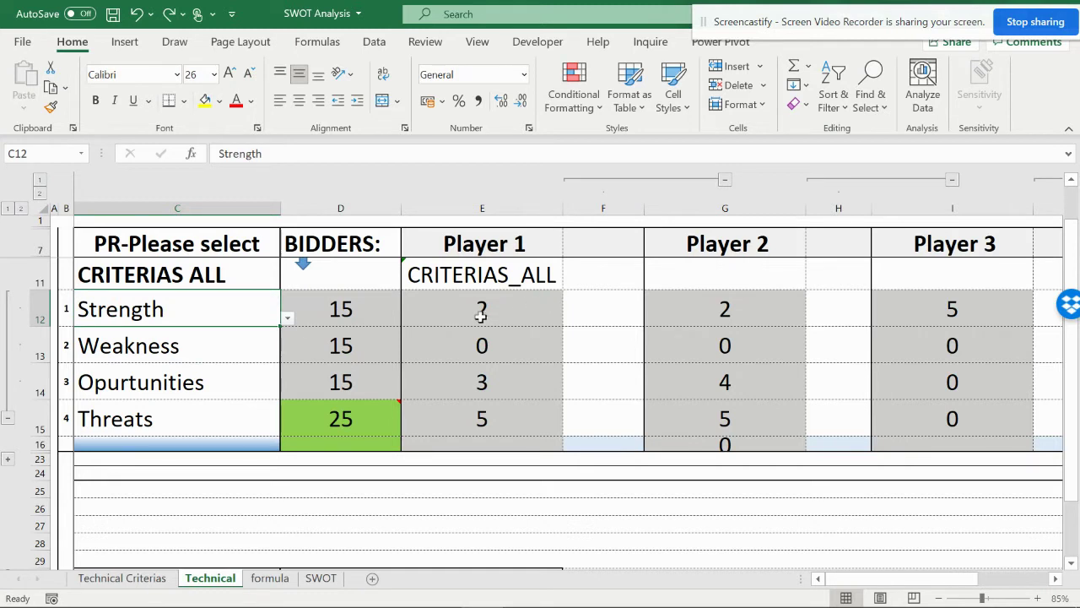
left_click(599, 314)
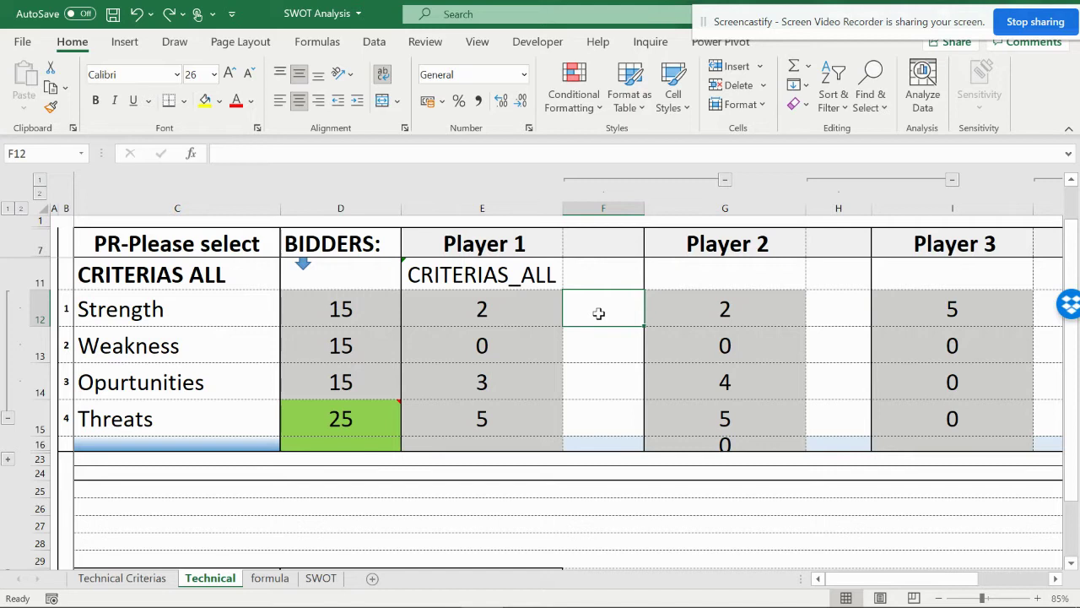
Enter =(E12/5)*$D12 in F12, giving Player 1's Strength score of 6
type("=(")
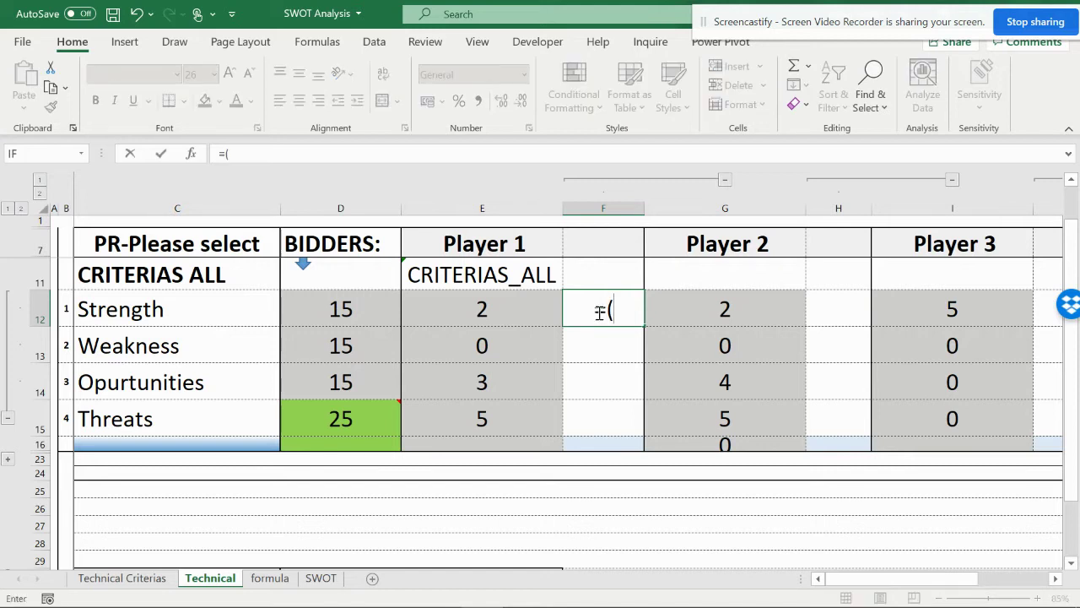
left_click(454, 307)
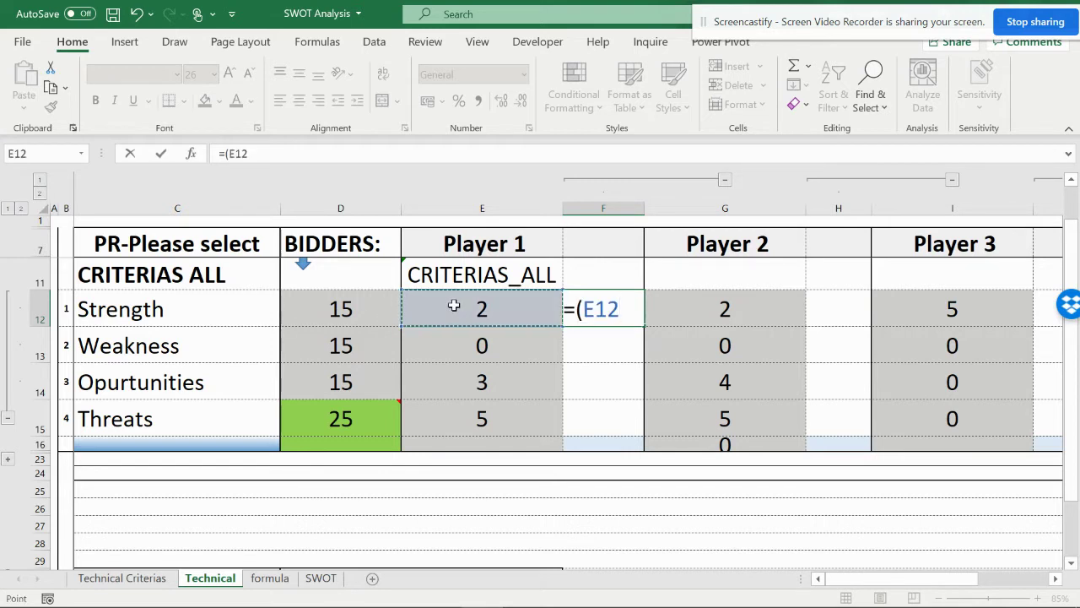
type("/")
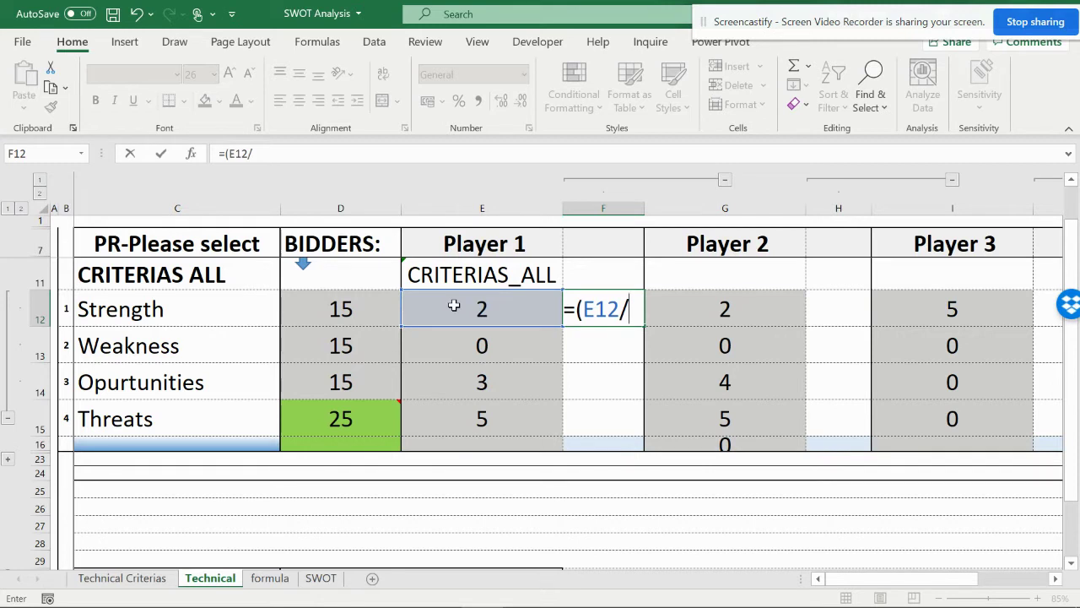
type("5)*")
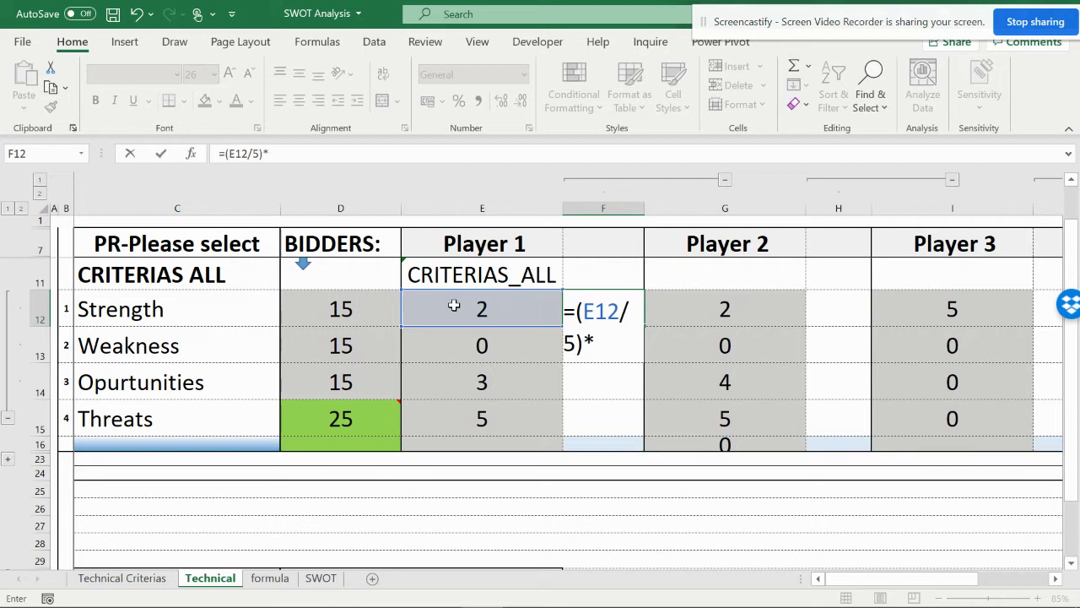
left_click(346, 310)
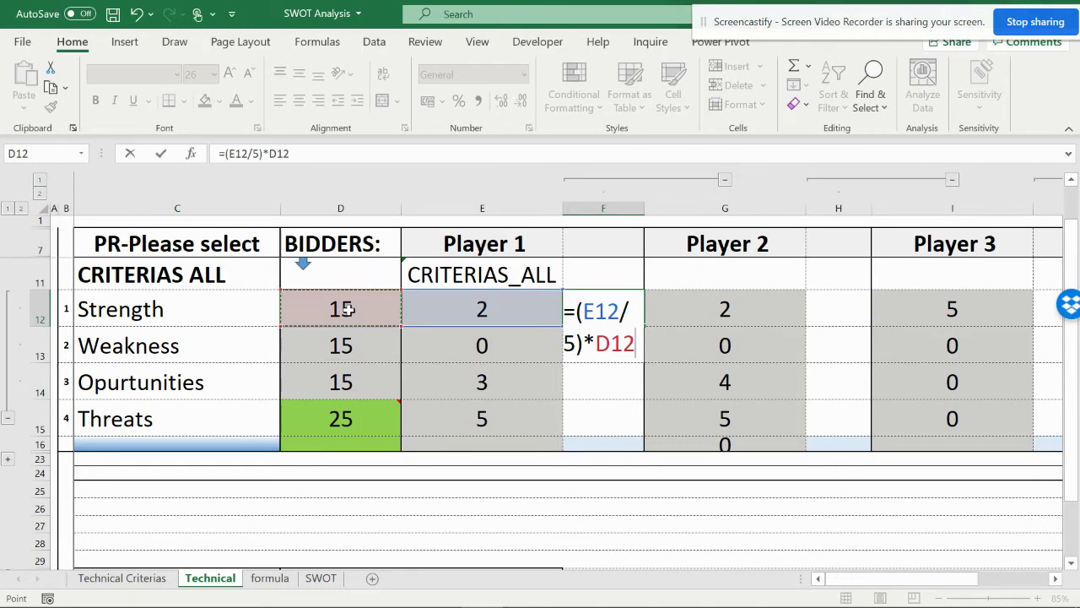
key("F4")
key("F4")
key("F4")
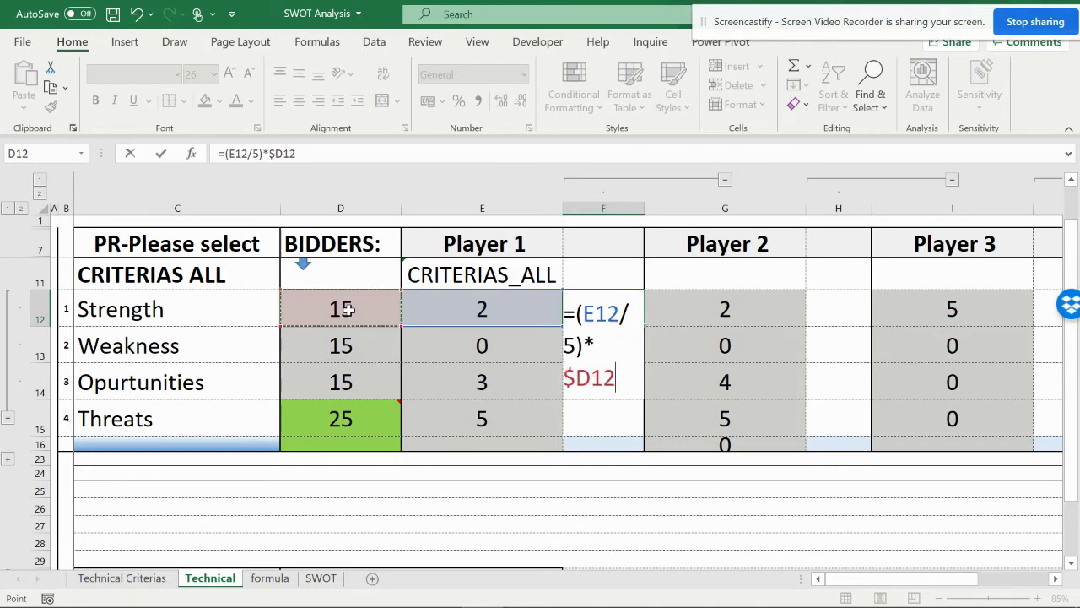
key("Return")
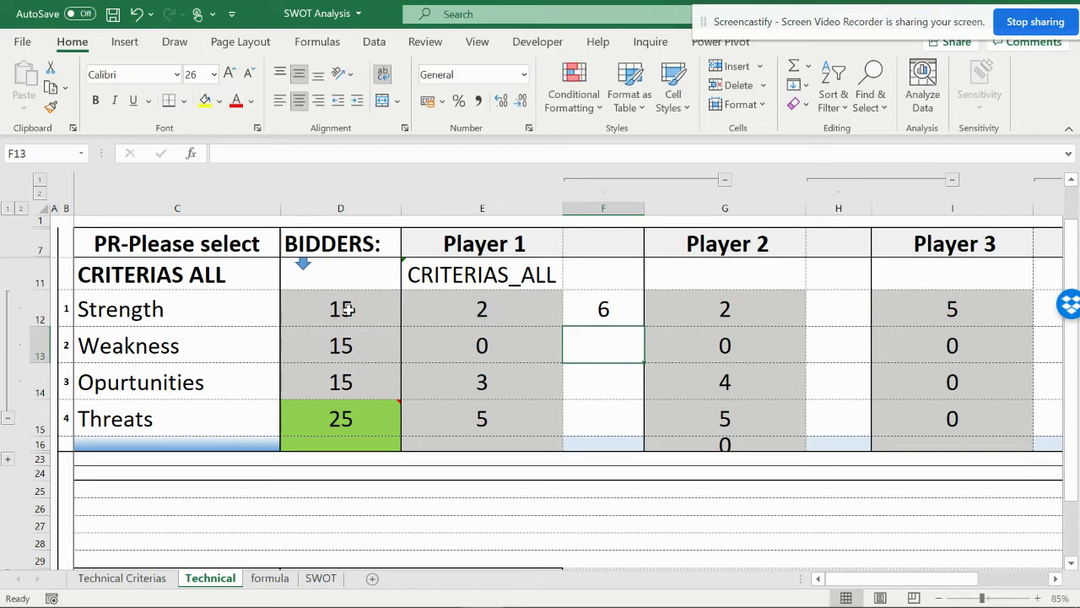
Rate Player 1's Strength as 5 in E12
left_click(490, 292)
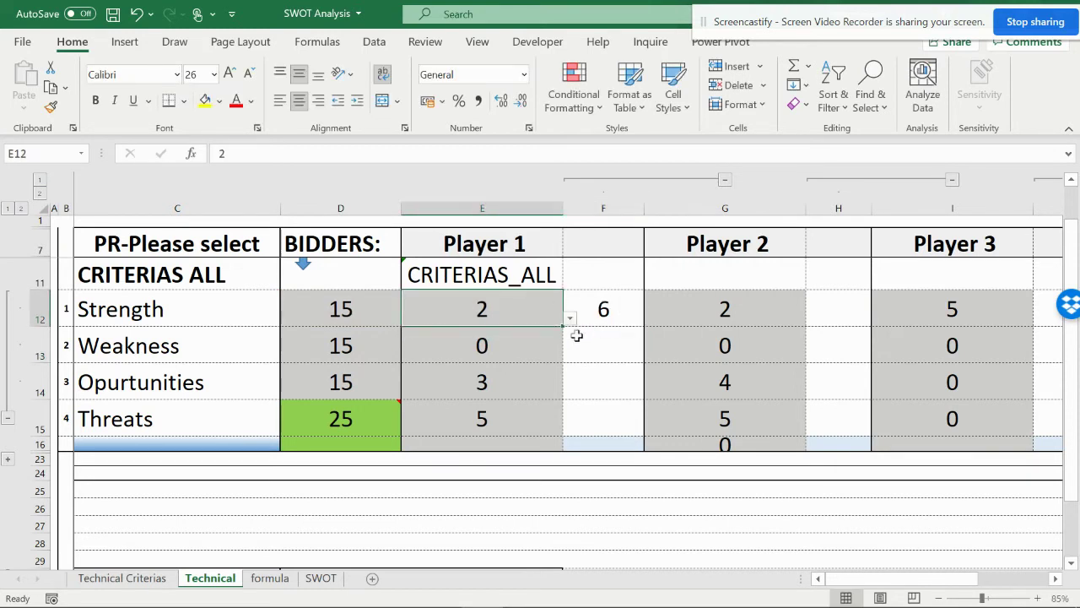
left_click(569, 318)
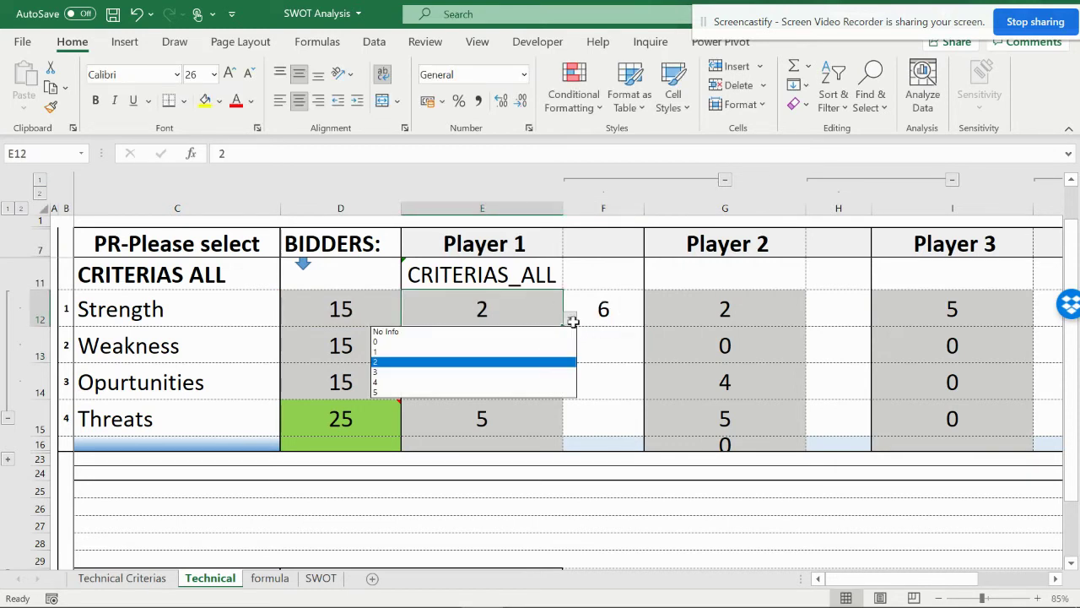
left_click(478, 386)
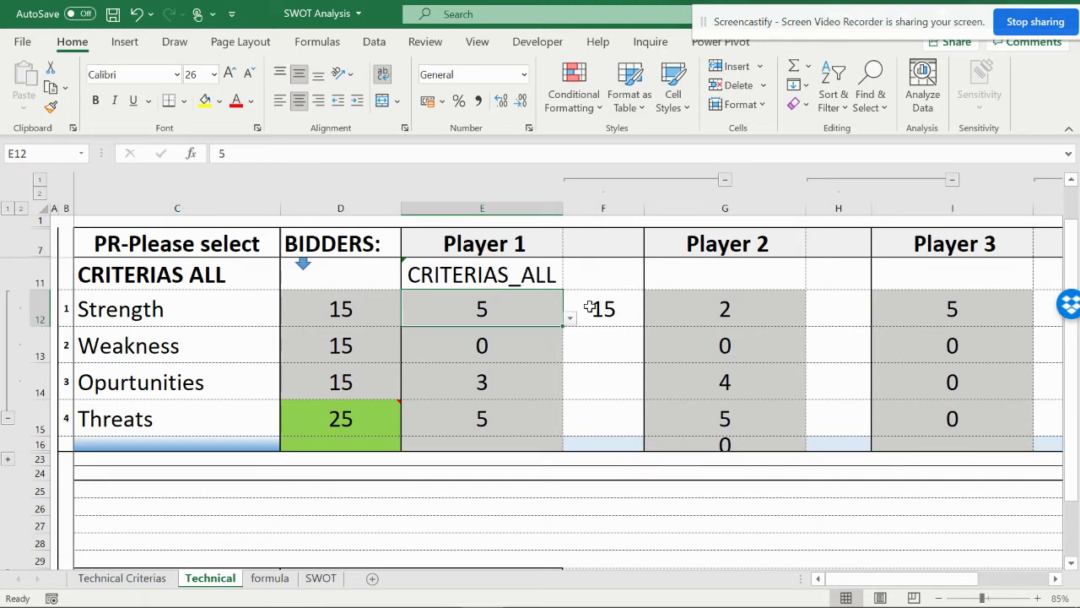
Copy the F12:F15 score formulas to H12 and J12 for Players 2 and 3
left_click_drag(589, 307, 603, 409)
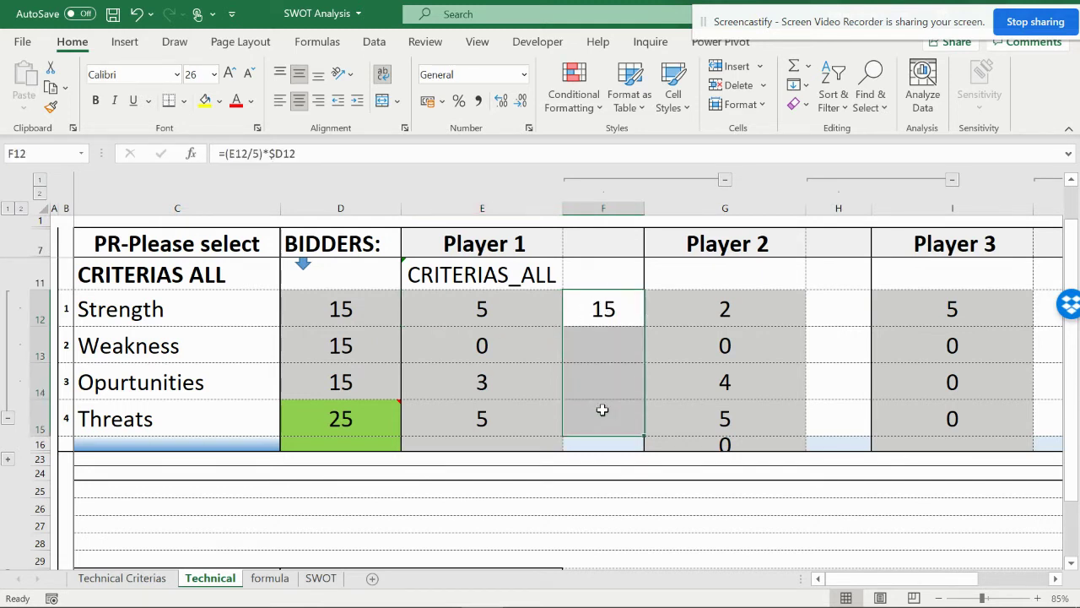
key("ctrl+c")
left_click(826, 317)
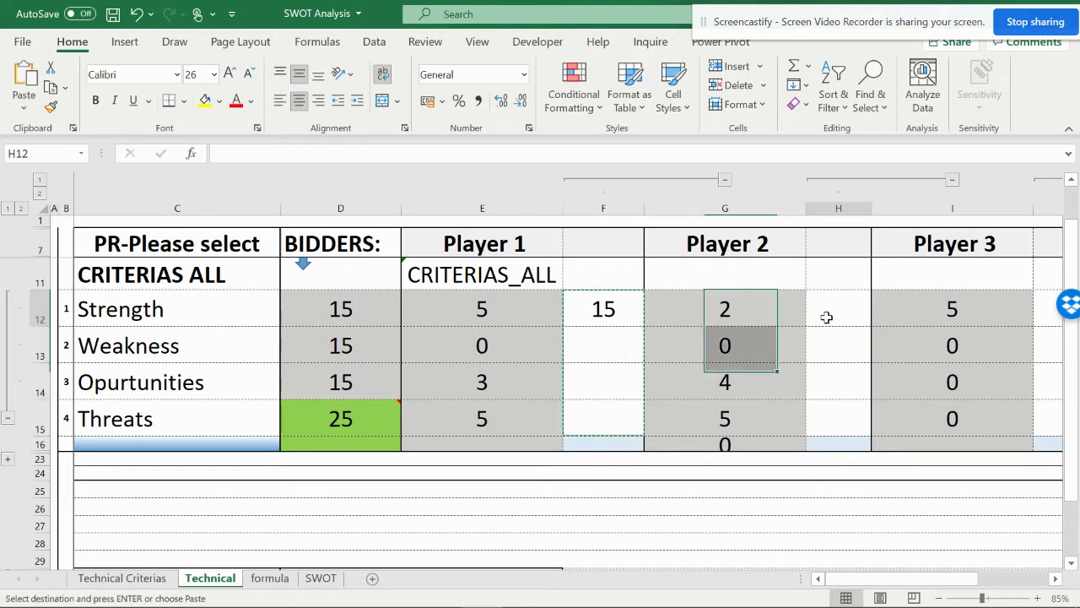
key("ctrl+v")
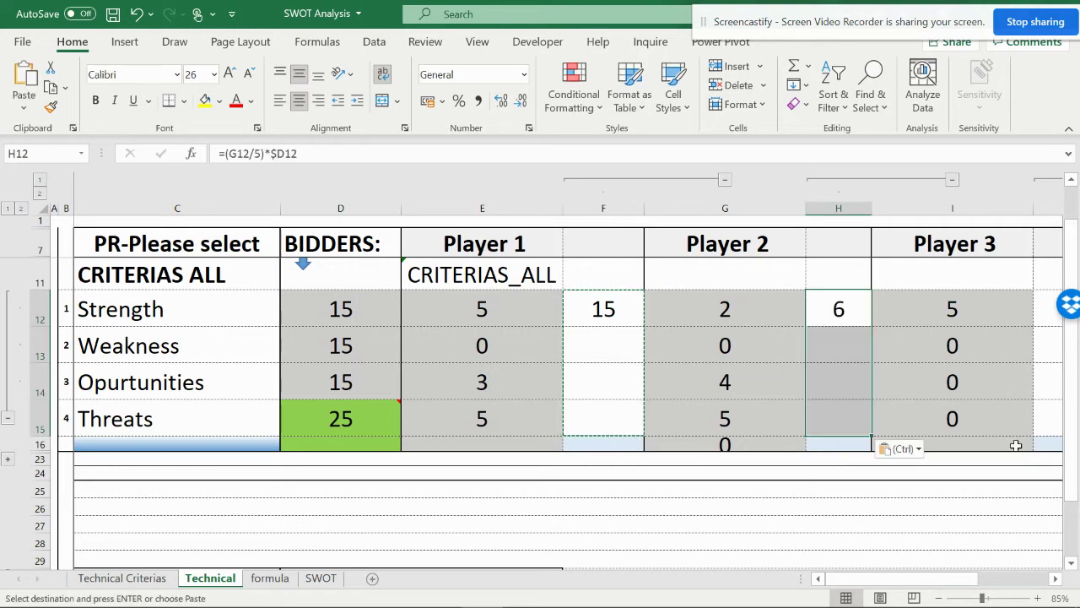
left_click(1055, 578)
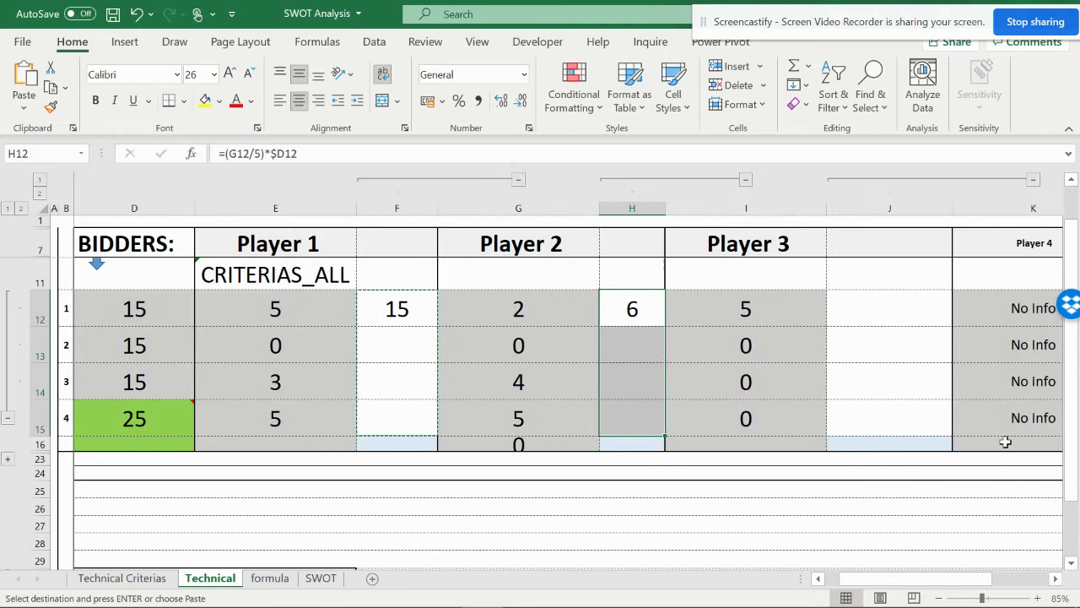
left_click(891, 311)
key("ctrl+v")
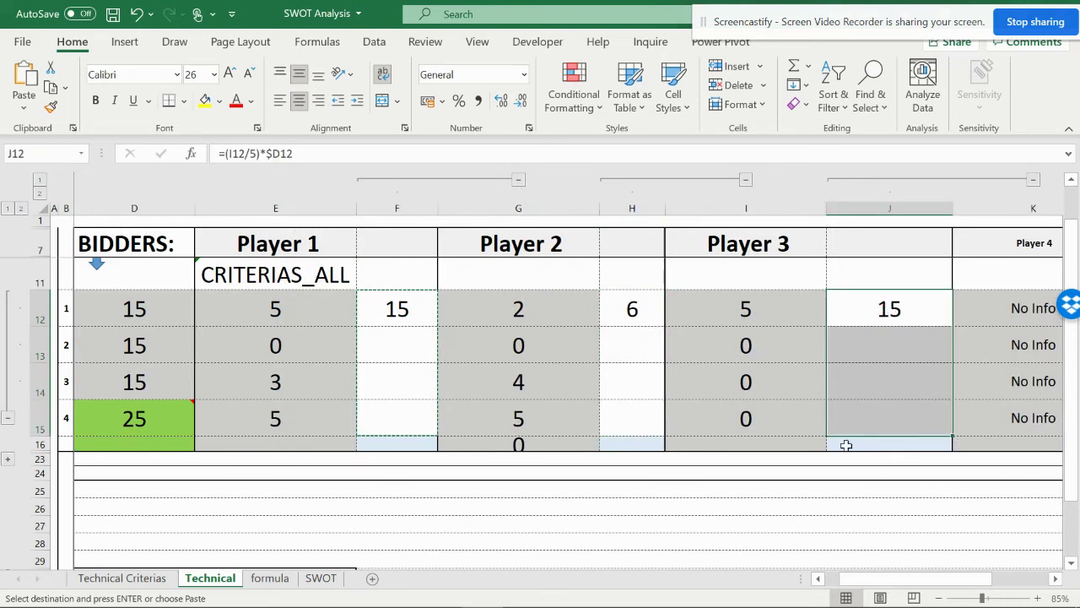
scroll(840, 437, "down", 1)
Rate Player 2's Weakness in G13 as 2 and check the score formula
left_click_drag(859, 581, 847, 581)
left_click(621, 320)
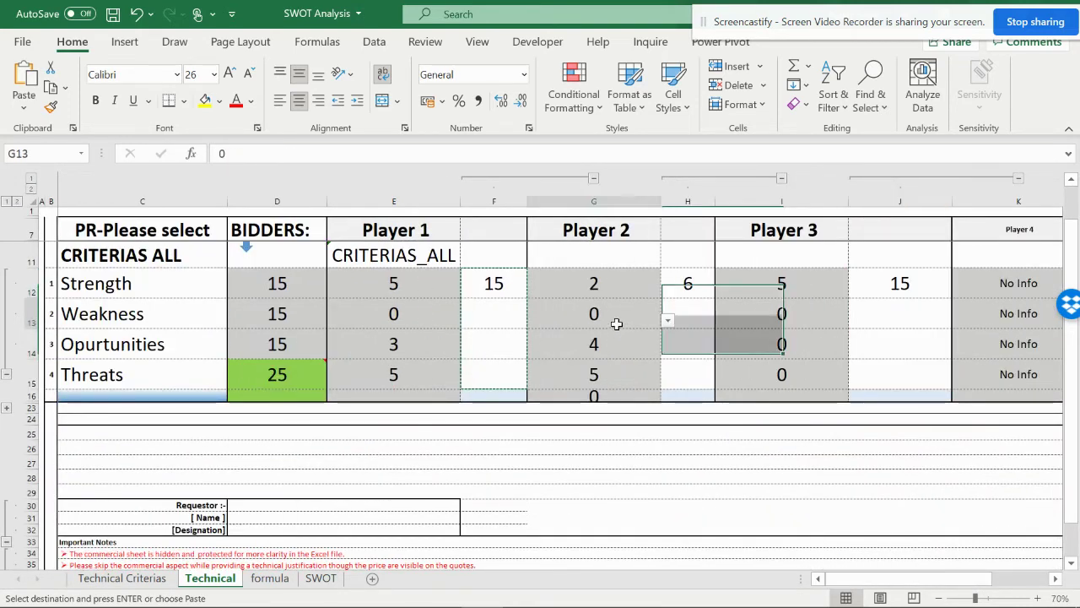
left_click(667, 320)
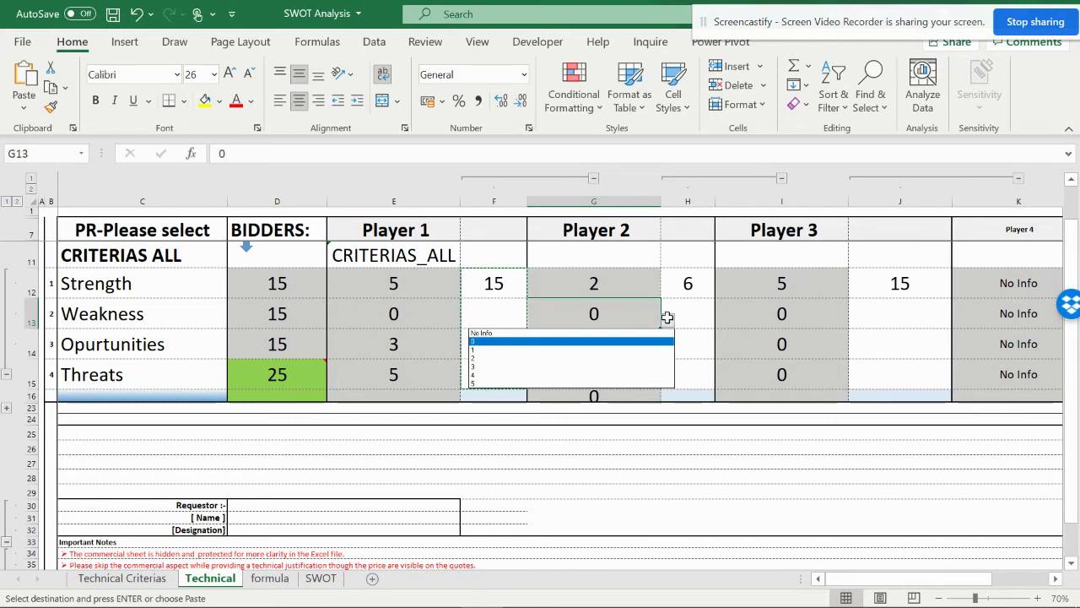
left_click(615, 358)
left_click(690, 314)
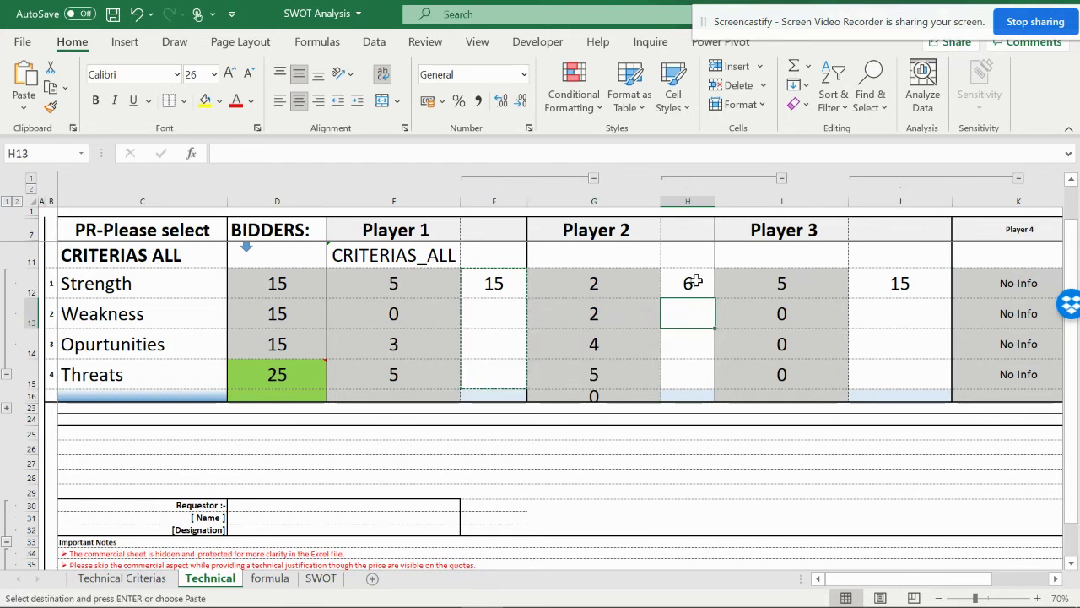
left_click(692, 281)
left_click(594, 316)
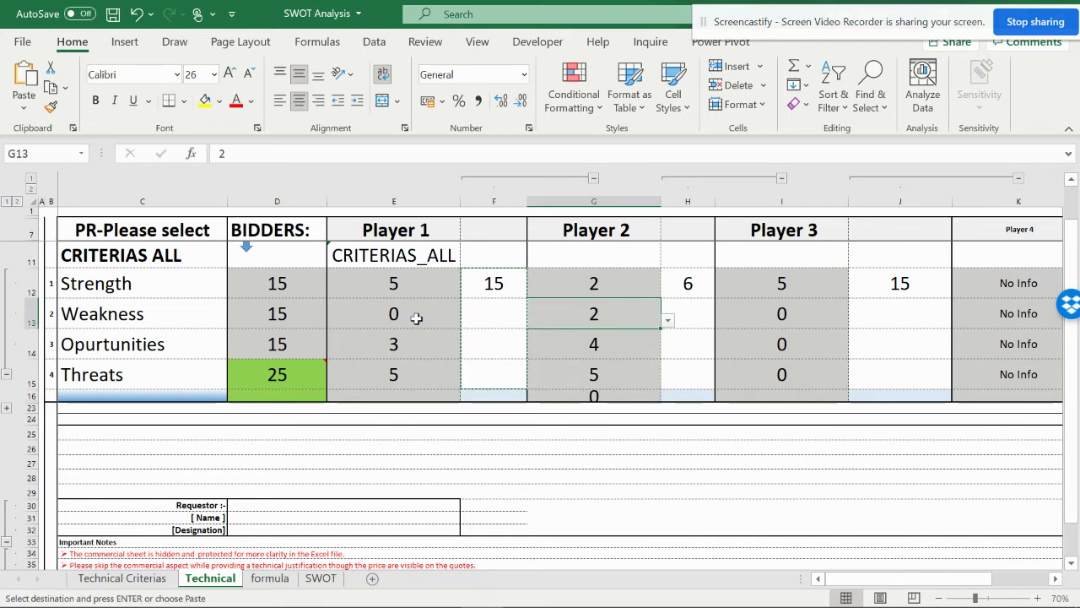
Rate Player 1's Weakness in E13 as 4
left_click(432, 319)
left_click(467, 320)
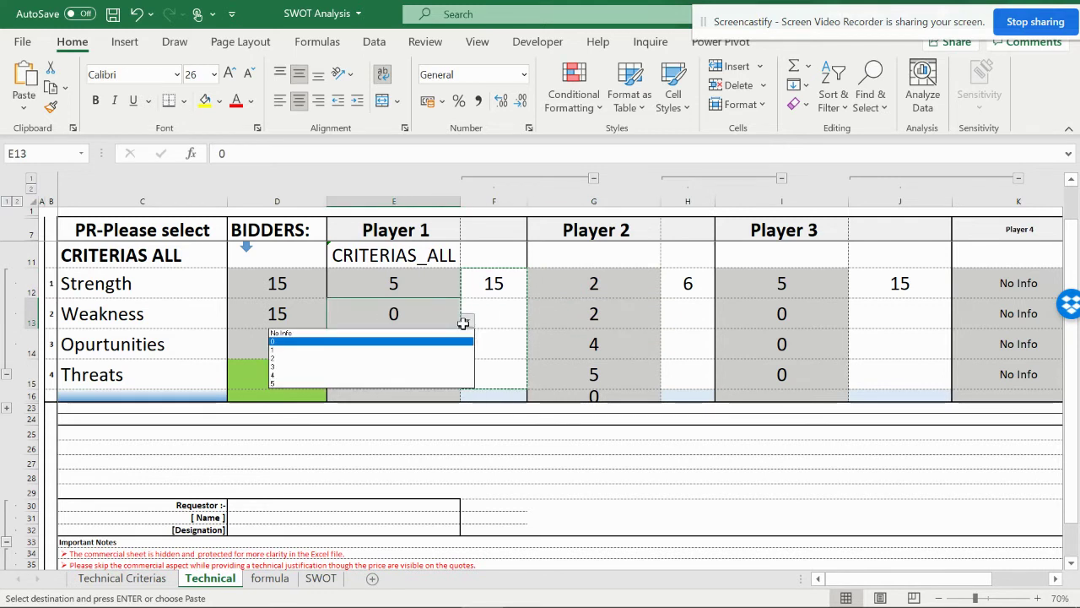
left_click(323, 314)
left_click(466, 320)
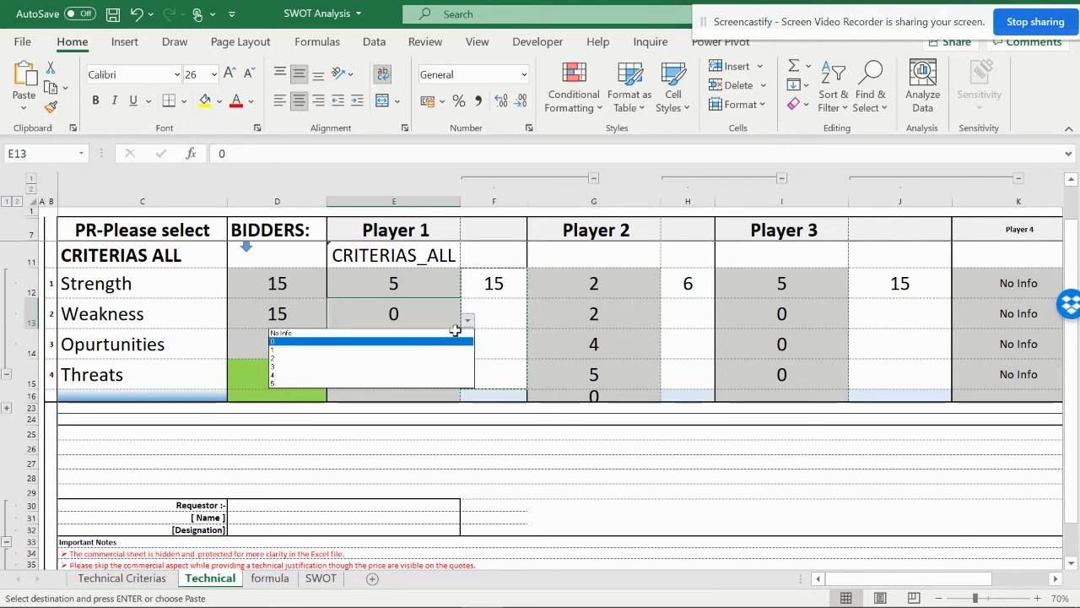
left_click(408, 374)
Fill the F12, H12 and J12 score formulas down to row 15
key("Escape")
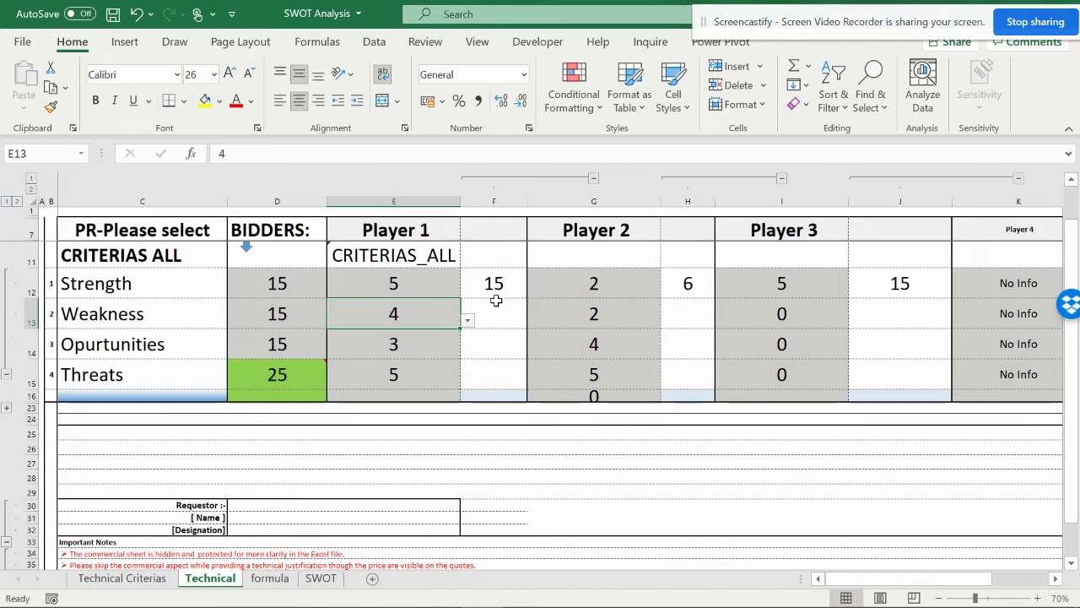
left_click(490, 325)
left_click(494, 285)
left_click_drag(525, 299, 513, 381)
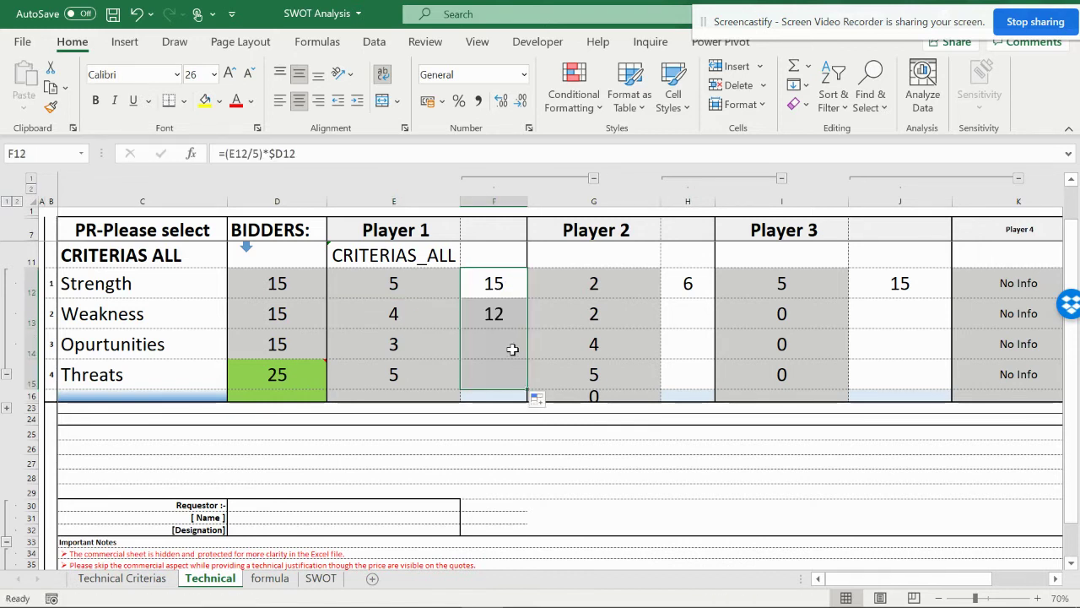
left_click(699, 293)
left_click_drag(714, 299, 700, 380)
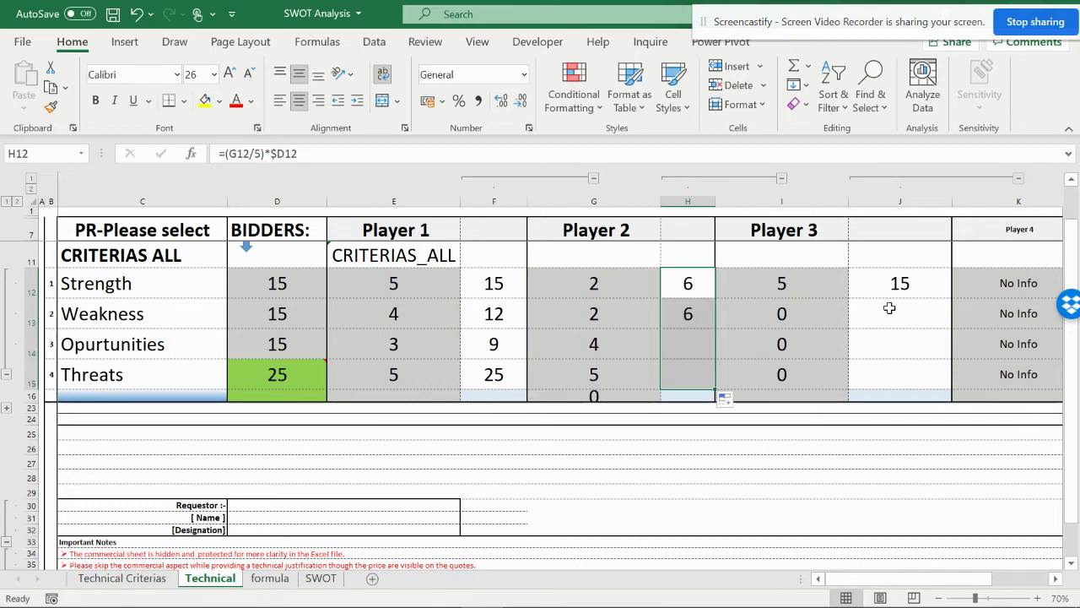
left_click(935, 284)
left_click_drag(951, 298, 936, 382)
left_click(783, 319)
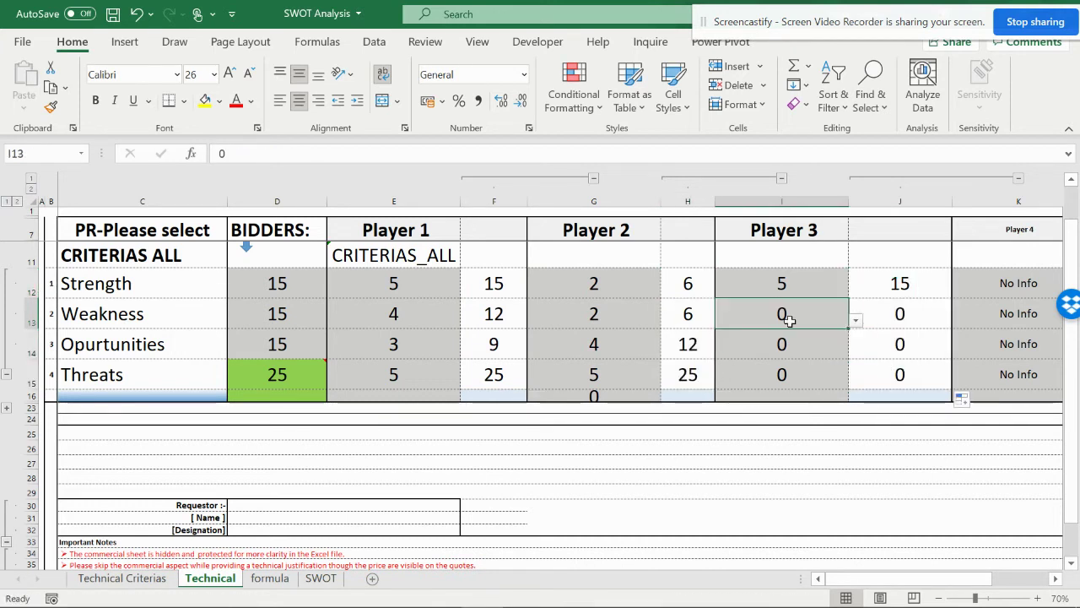
Rate Player 3's Weakness 3, Opportunities 3 and Threats 4
left_click(854, 322)
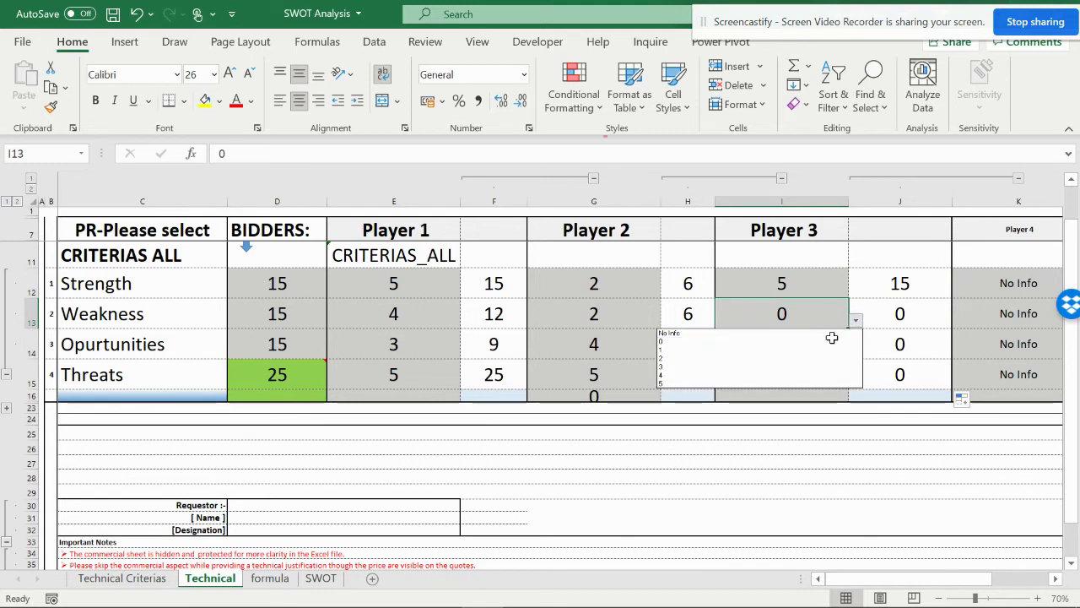
left_click(785, 367)
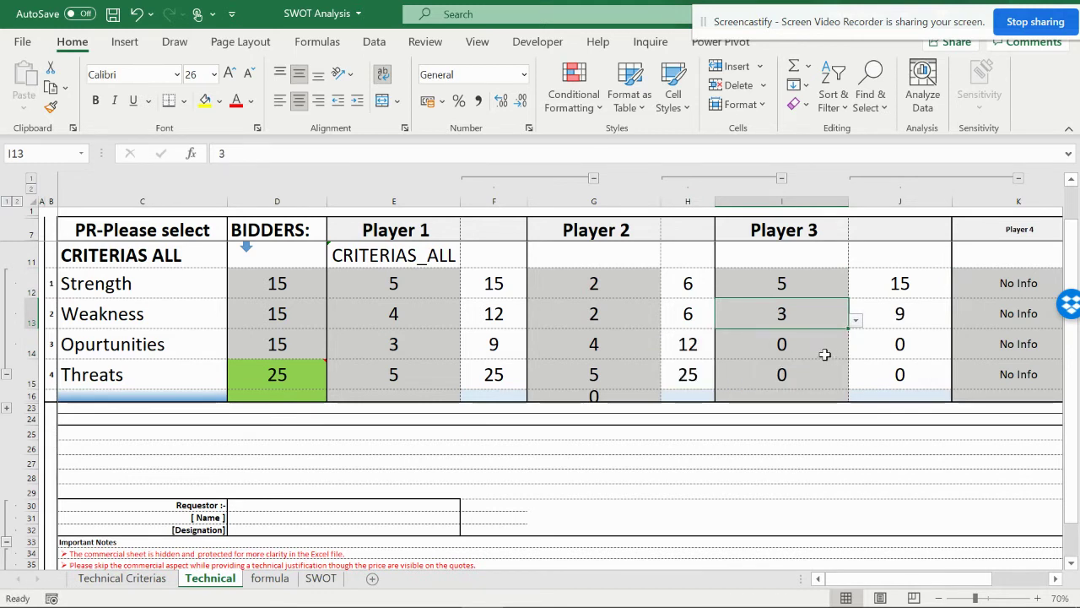
left_click(822, 352)
left_click(854, 351)
left_click(812, 390)
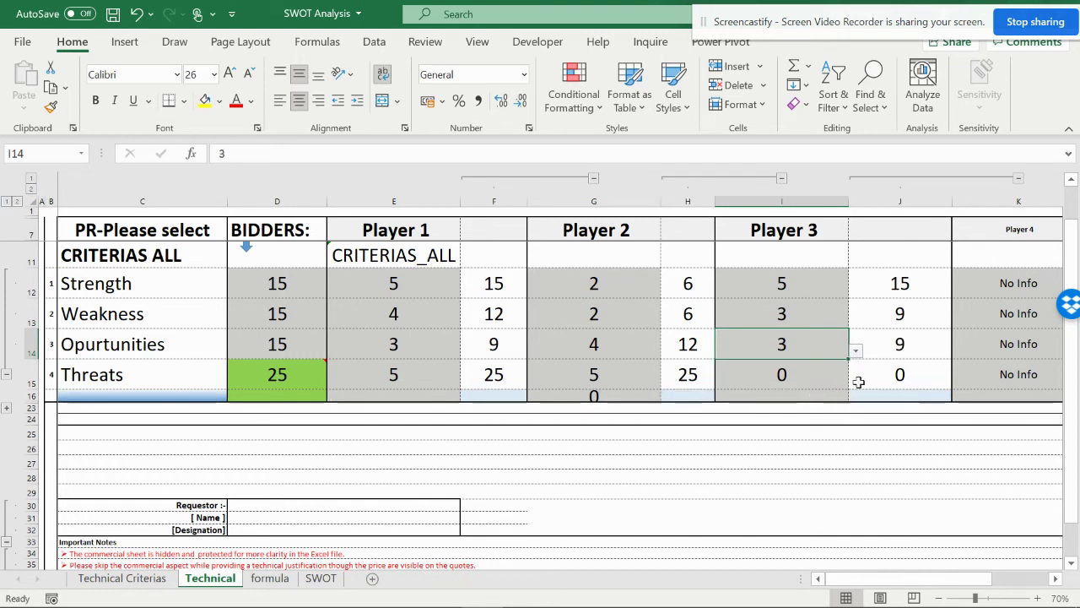
left_click(830, 384)
left_click(855, 381)
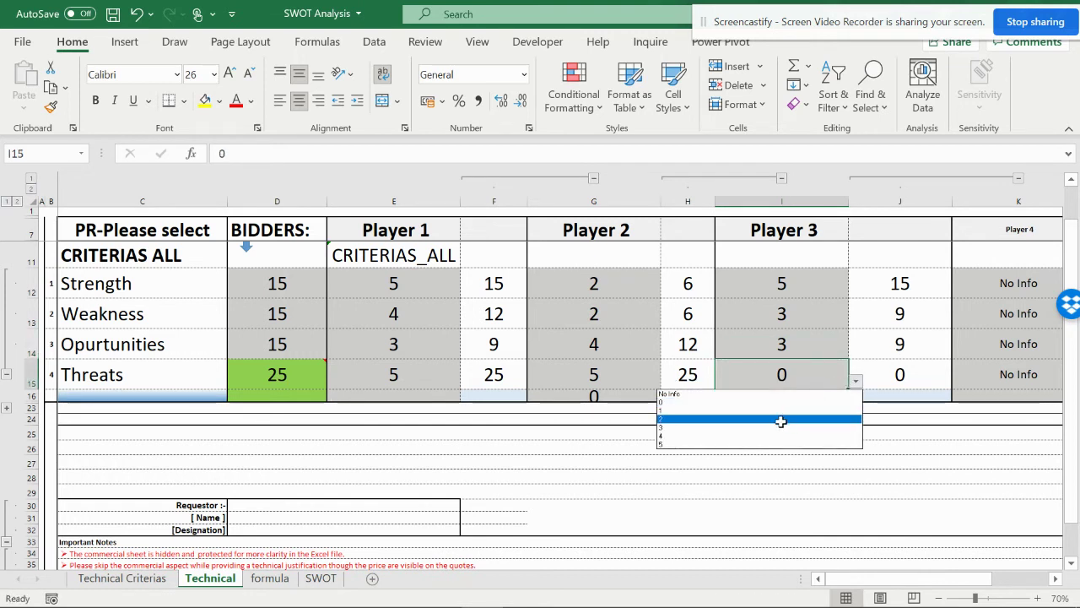
left_click(772, 436)
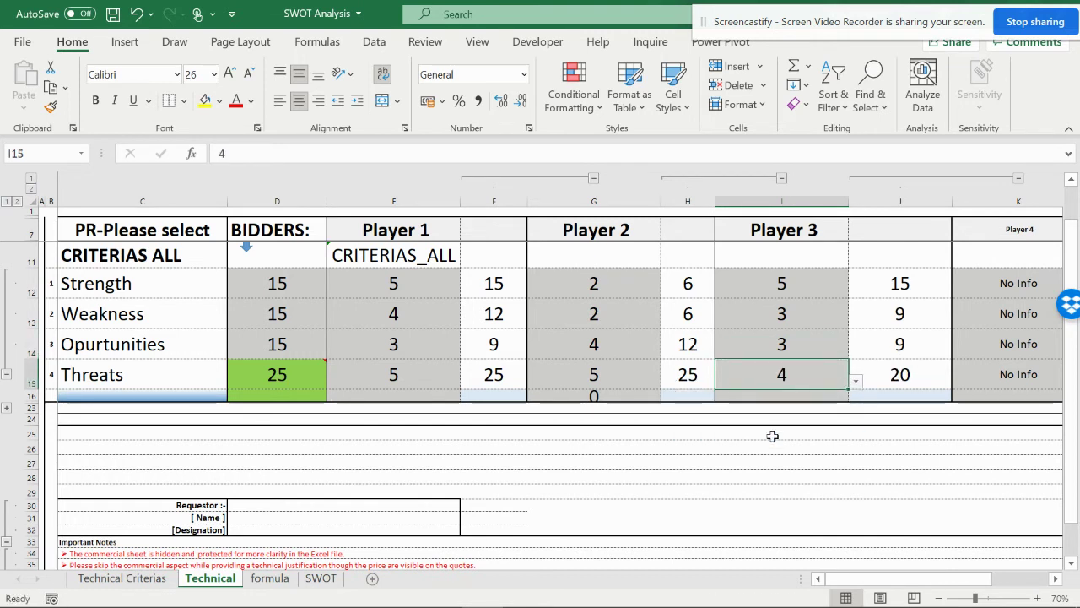
Show the Threats weightage note and expand the subjective rows with totals and ranking
left_click(277, 374)
mouse_move(299, 367)
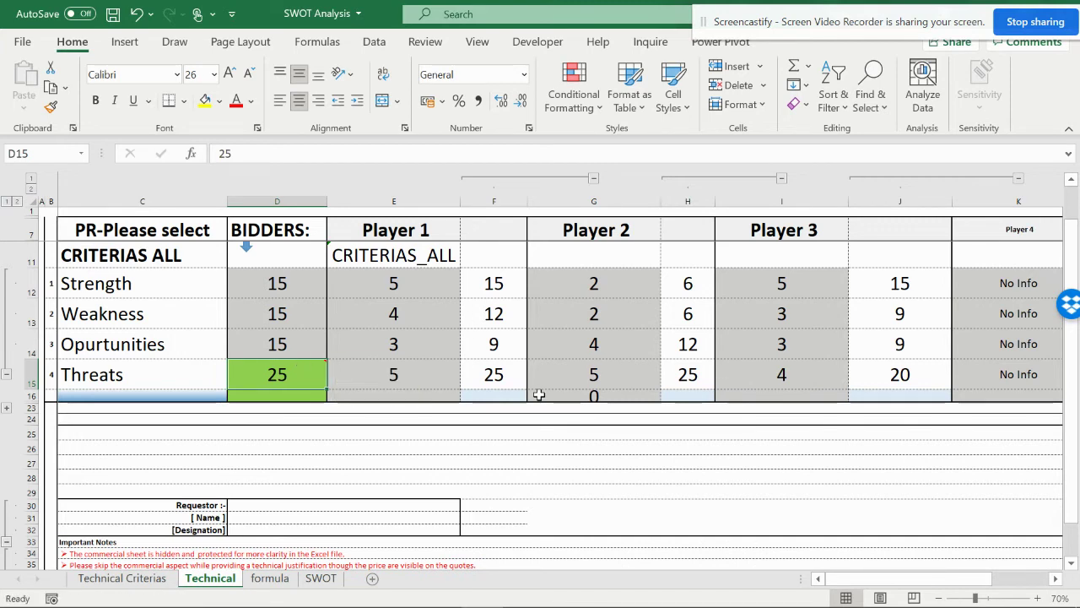
left_click(8, 408)
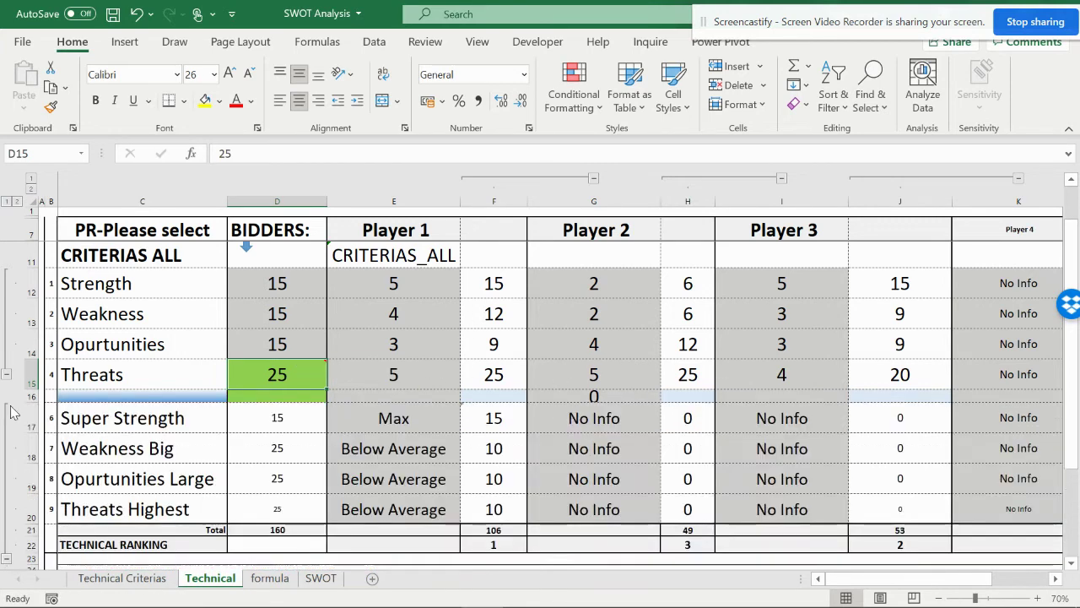
scroll(355, 346, "down", 3)
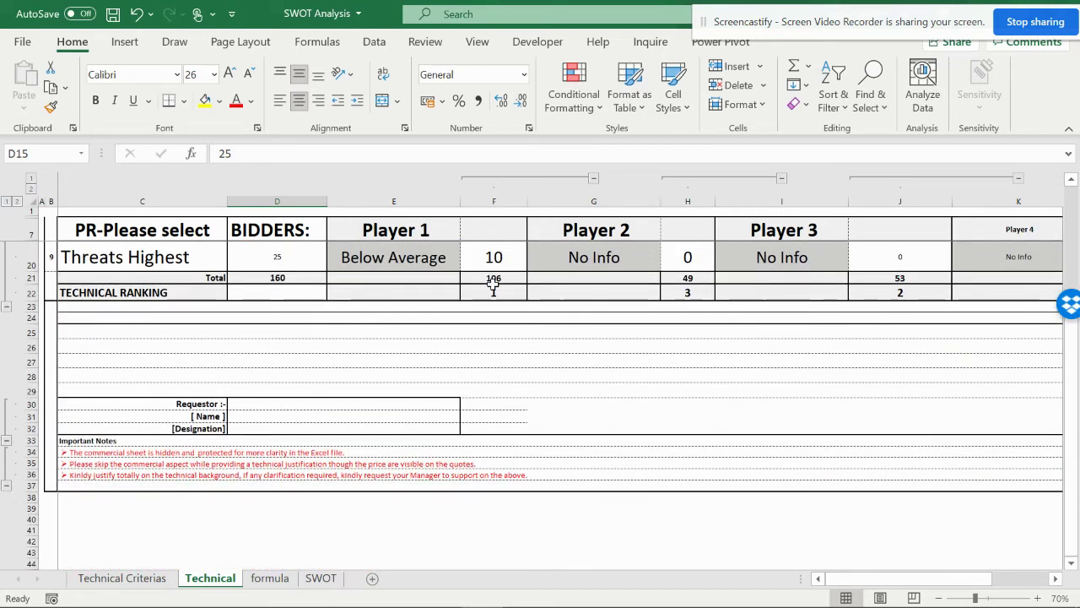
scroll(495, 287, "up", 2)
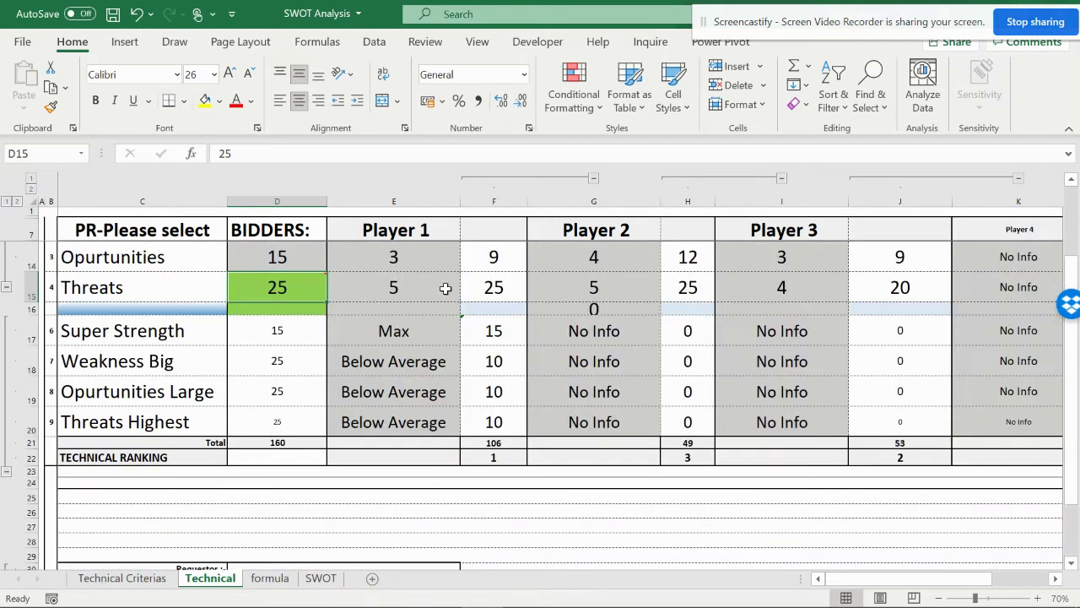
left_click(7, 288)
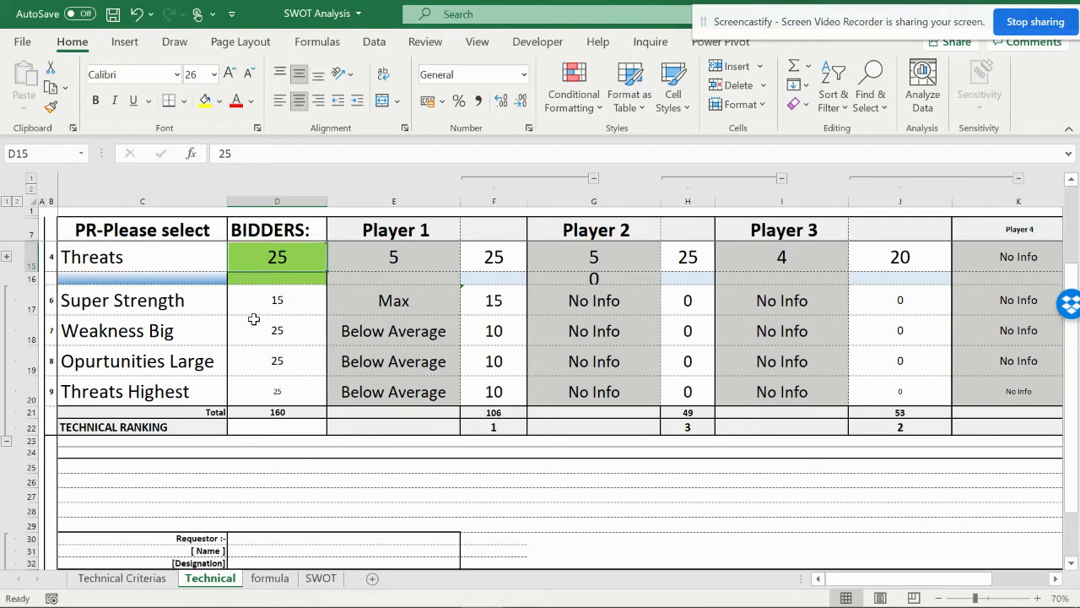
left_click(7, 258)
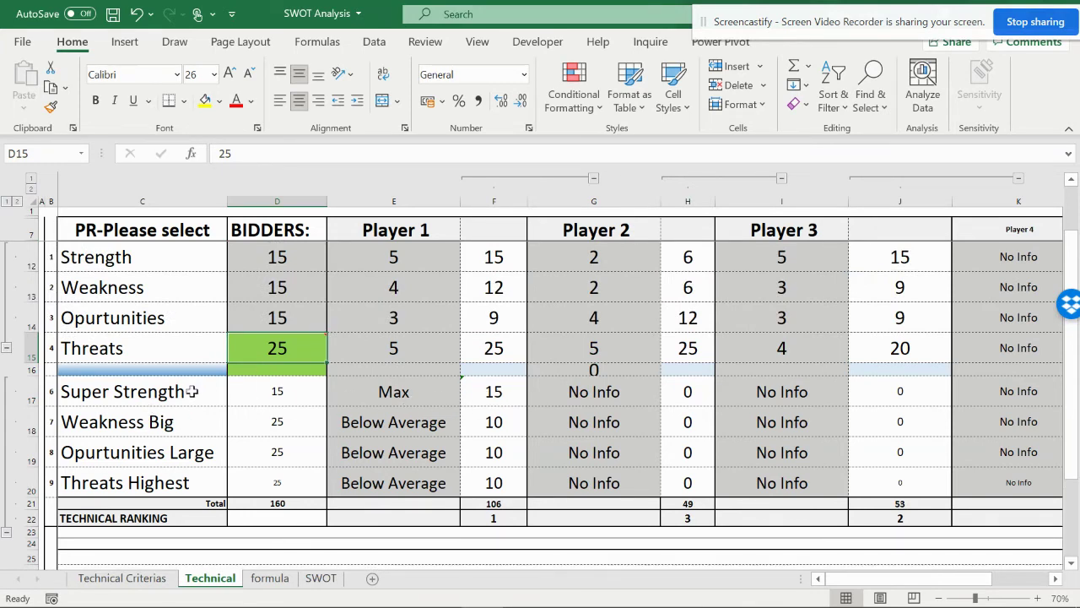
On Technical Criterias, step through the Super Strength rating labels to Max in I9
left_click(122, 577)
left_click(193, 423)
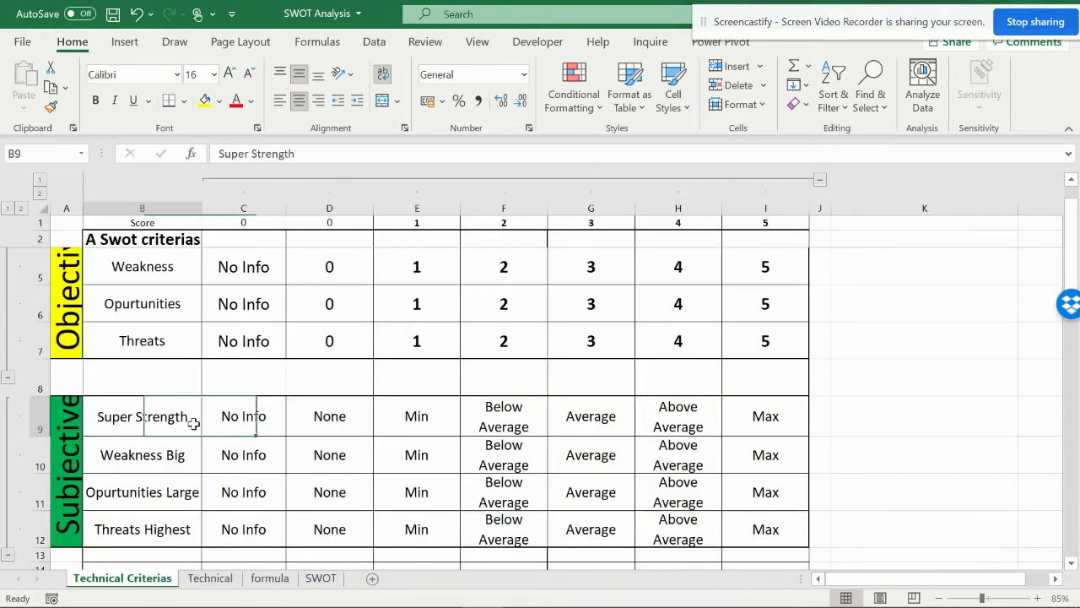
left_click_drag(193, 424, 253, 424)
left_click(308, 427)
left_click(504, 411)
left_click(591, 413)
left_click(750, 419)
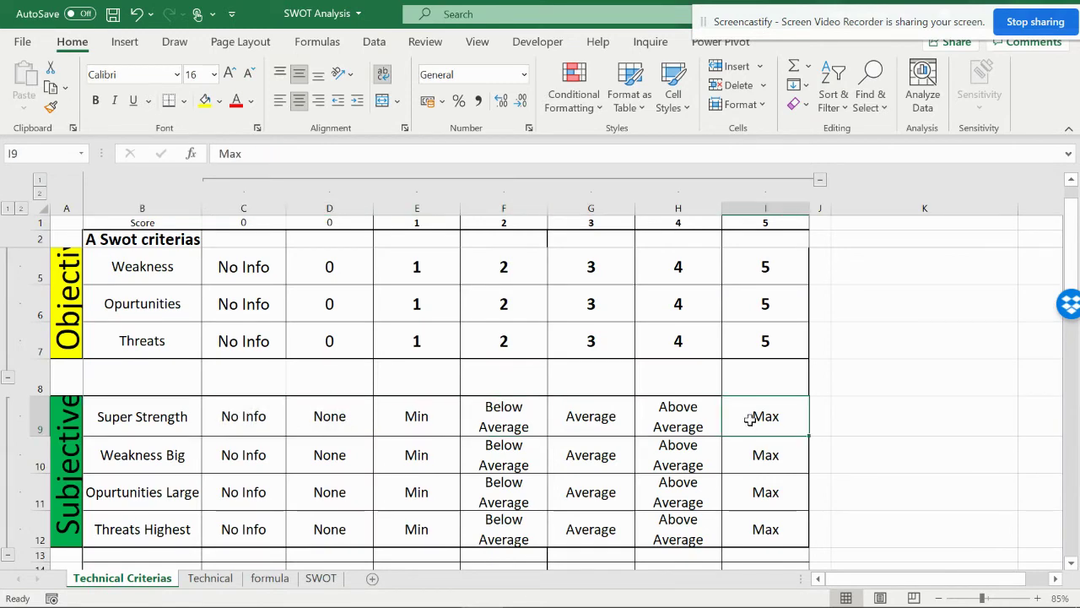
Zoom and scroll to review the rating scale and the player scoring table
scroll(750, 419, "up", 1)
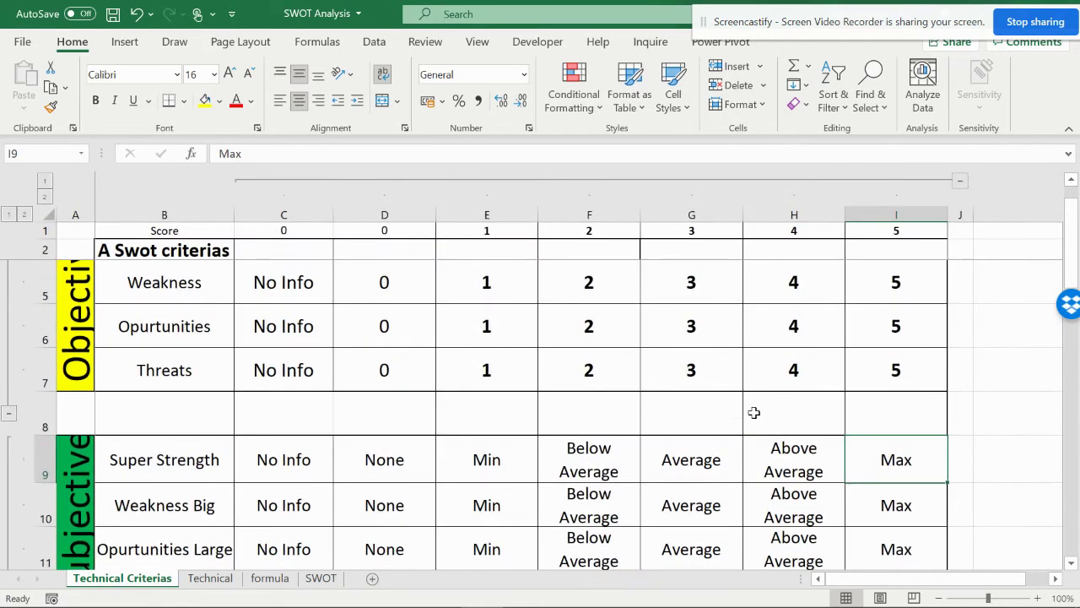
scroll(754, 412, "down", 2)
scroll(754, 412, "up", 2)
scroll(753, 412, "up", 1)
left_click_drag(843, 578, 831, 578)
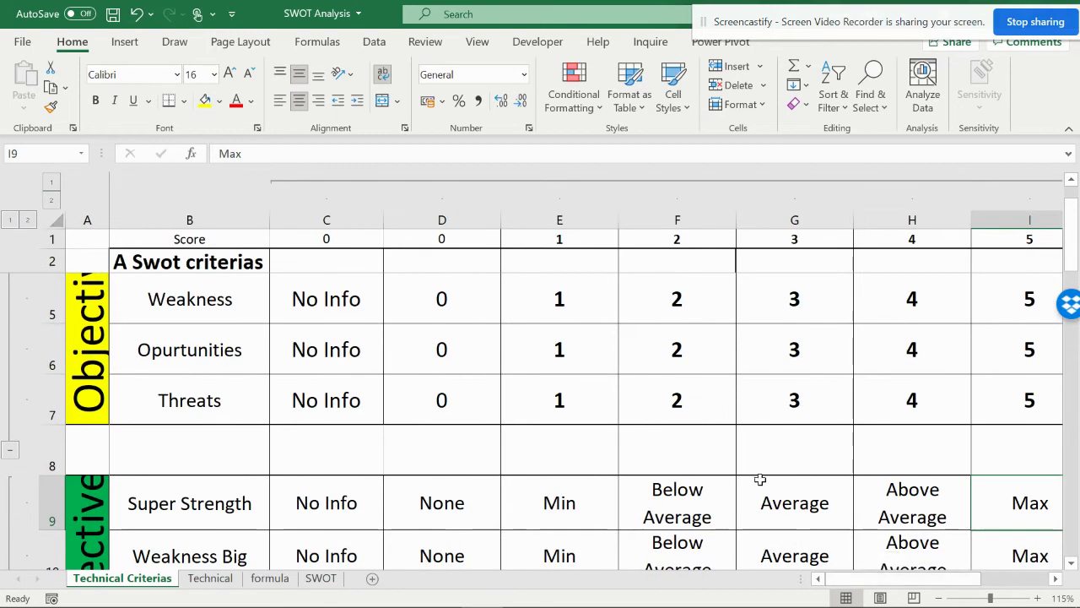
scroll(700, 374, "up", 1)
scroll(700, 374, "down", 2)
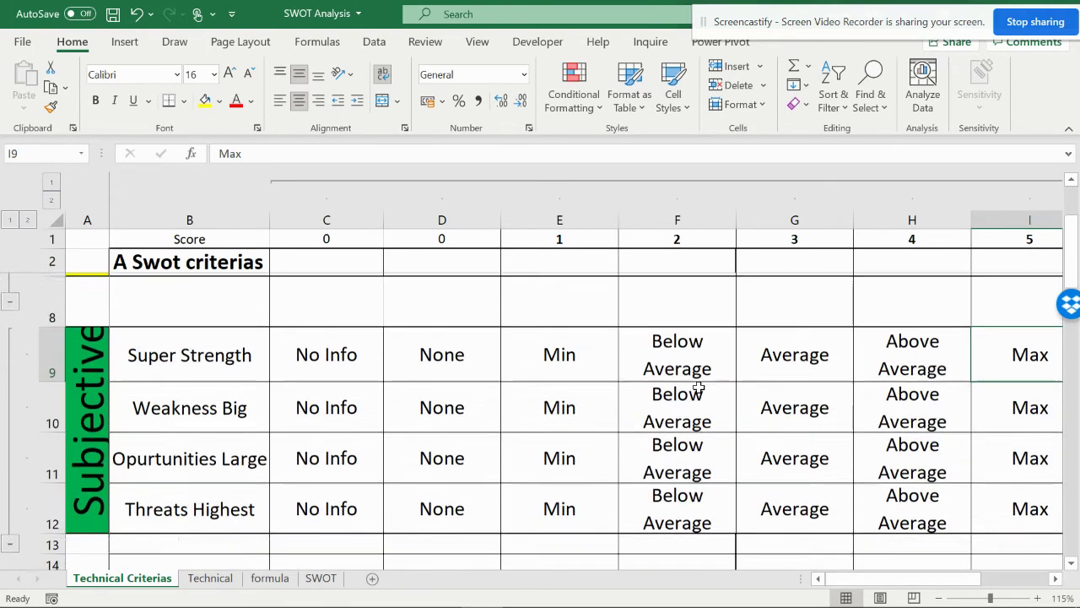
scroll(699, 387, "down", 1)
Inspect the F12 and F17 score formulas on Technical, then open the formula sheet
left_click(211, 579)
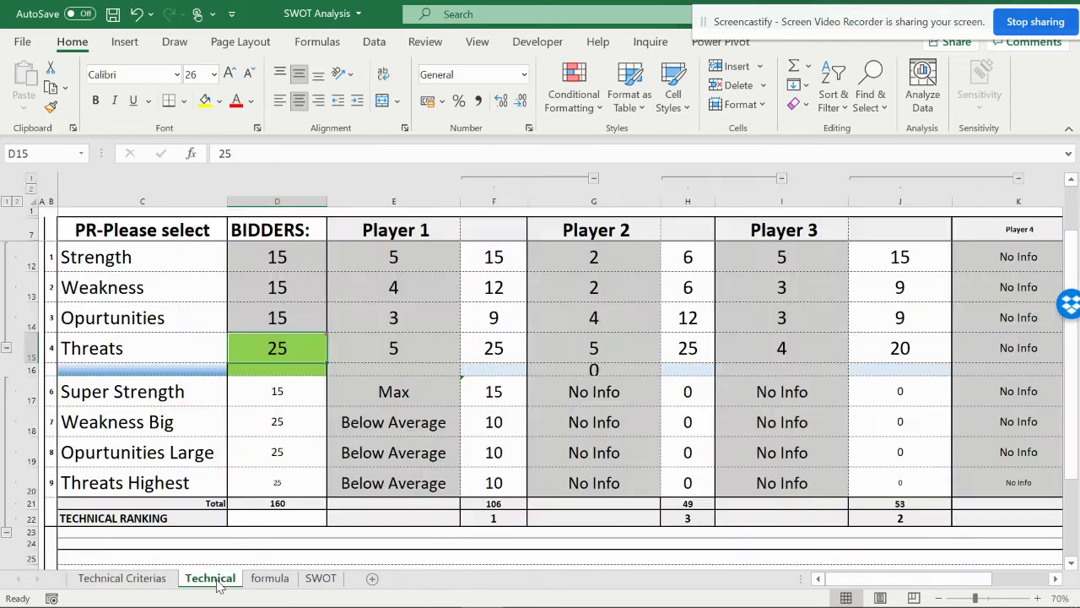
left_click(388, 390)
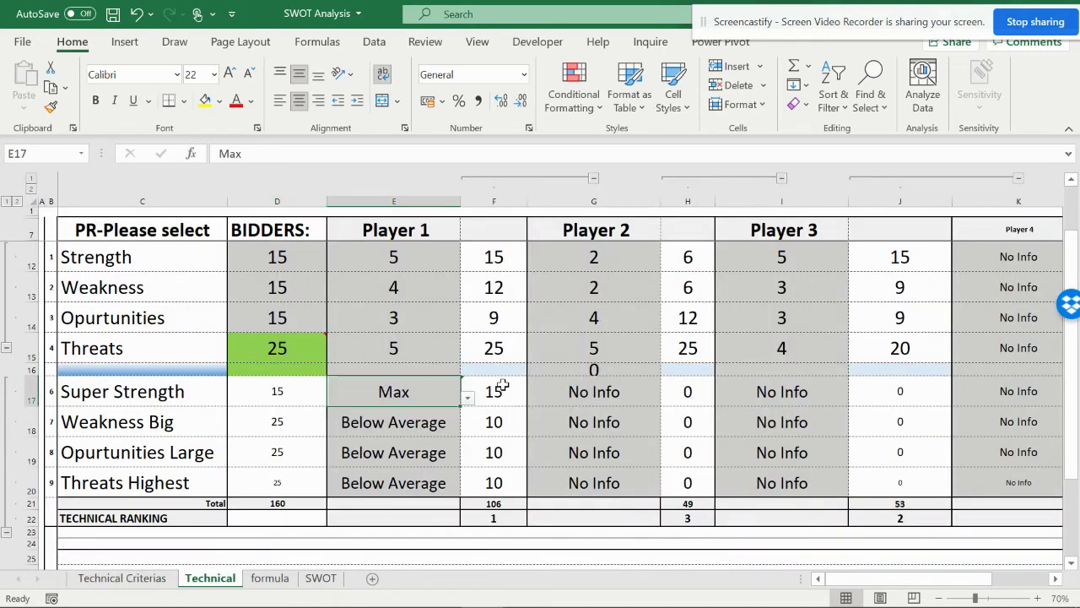
left_click(499, 258)
left_click(513, 392)
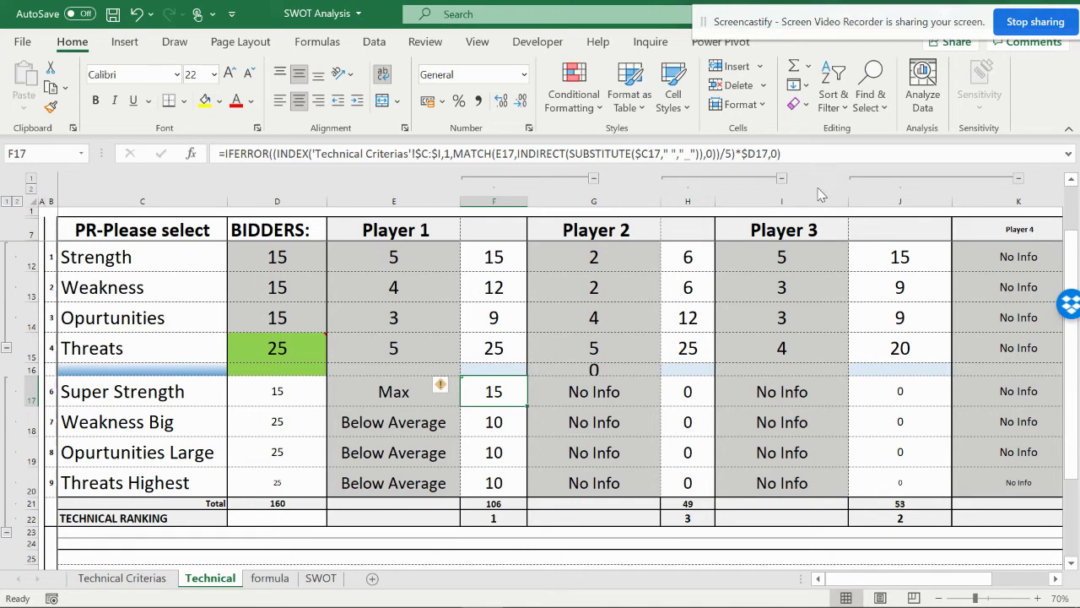
left_click_drag(969, 156, 185, 152)
key("Escape")
left_click(270, 578)
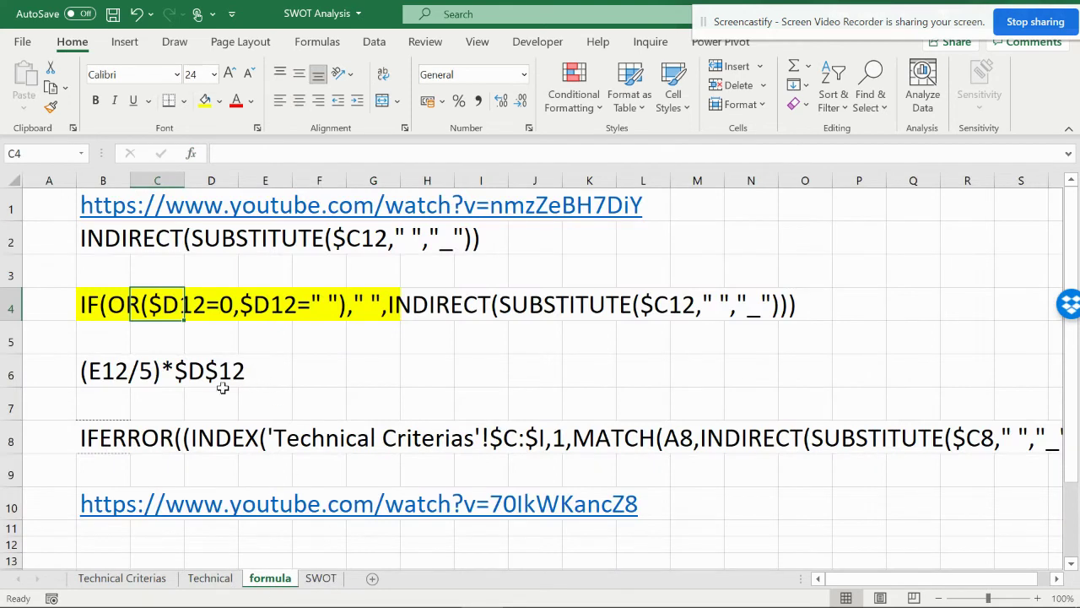
Inspect the IFERROR formula in B8, glance at the SWOT graphic sheet, then return
left_click(114, 439)
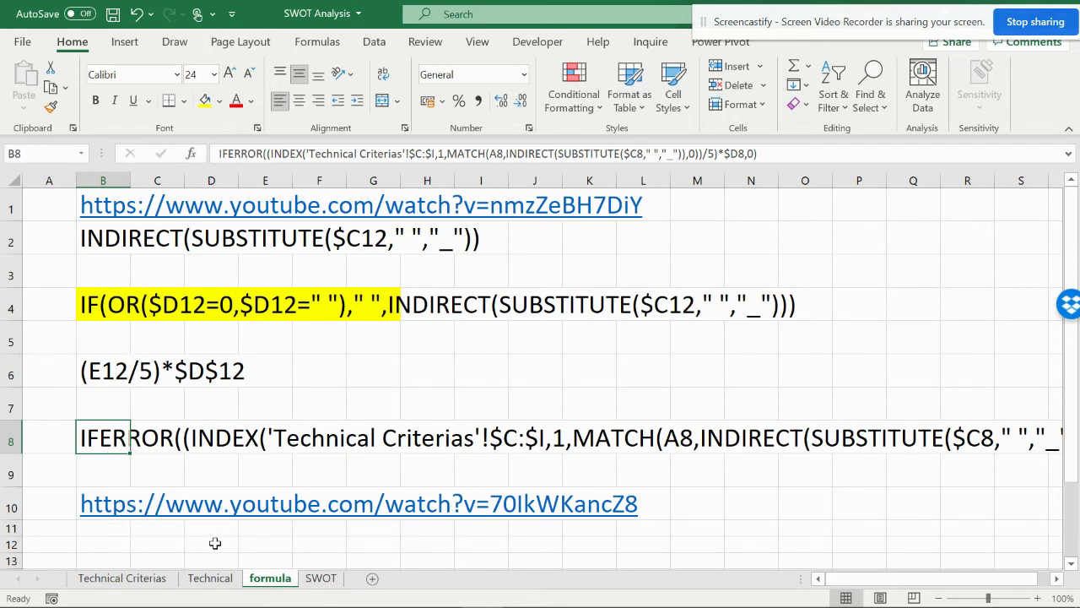
left_click(320, 579)
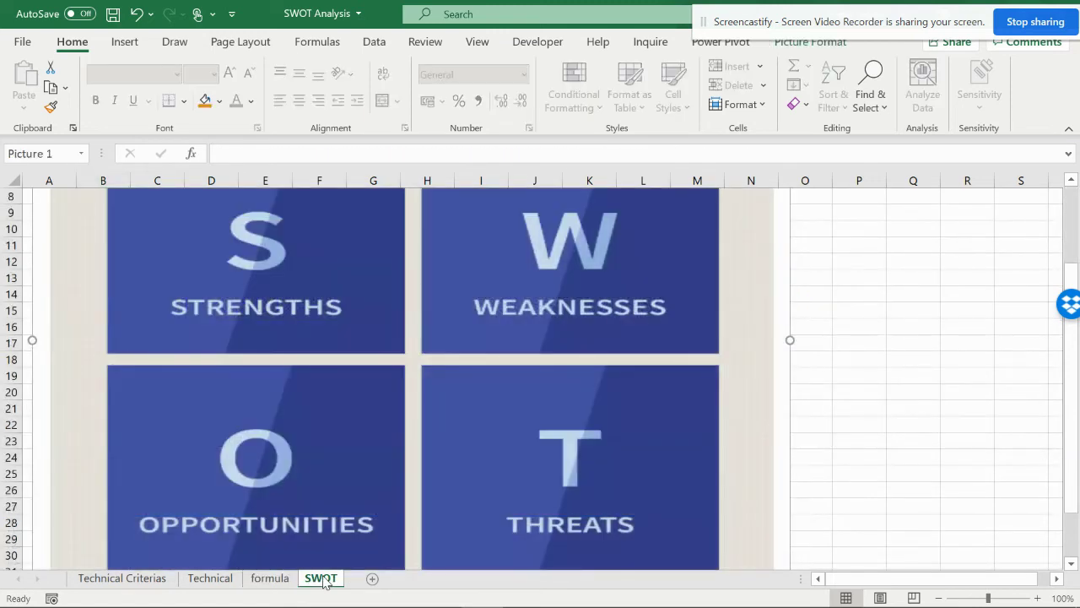
left_click(270, 579)
On the Technical sheet, rate Player 1's Threats Highest as Min
left_click(210, 579)
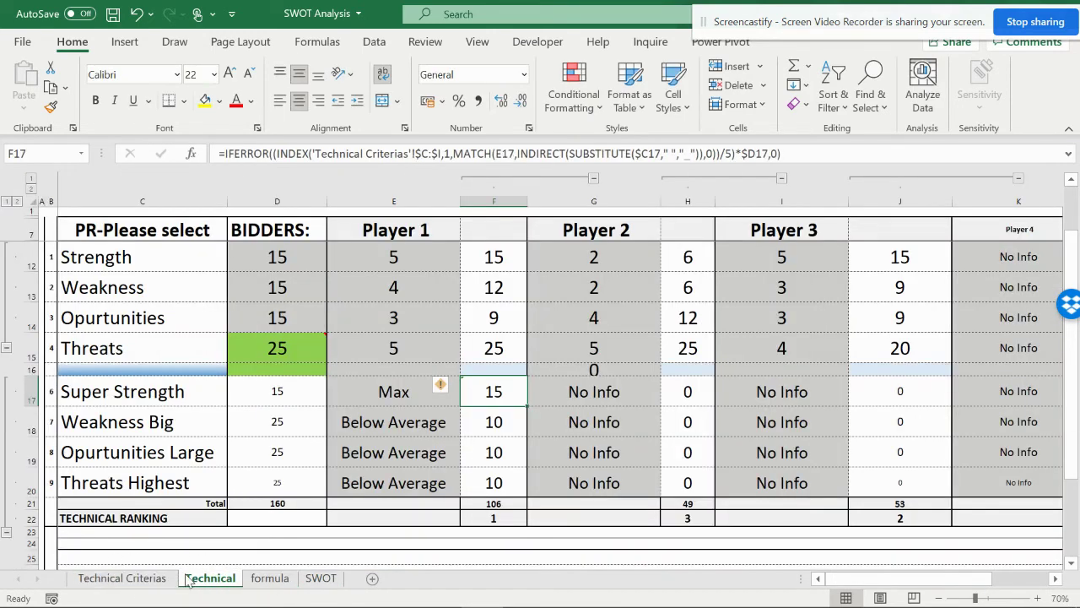
scroll(256, 419, "down", 1)
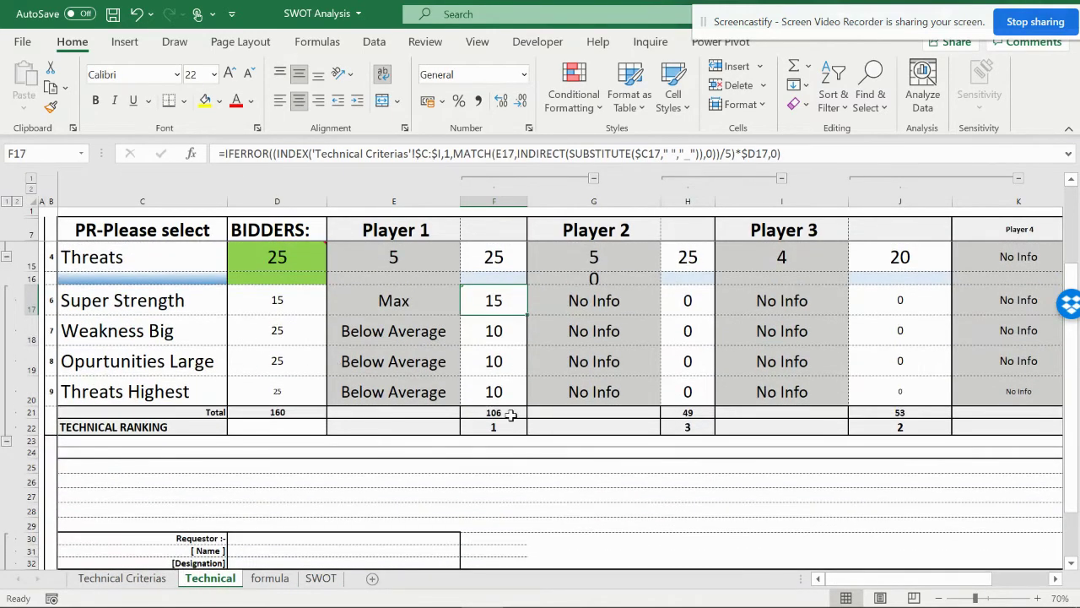
left_click(510, 414)
left_click(503, 392)
left_click(418, 395)
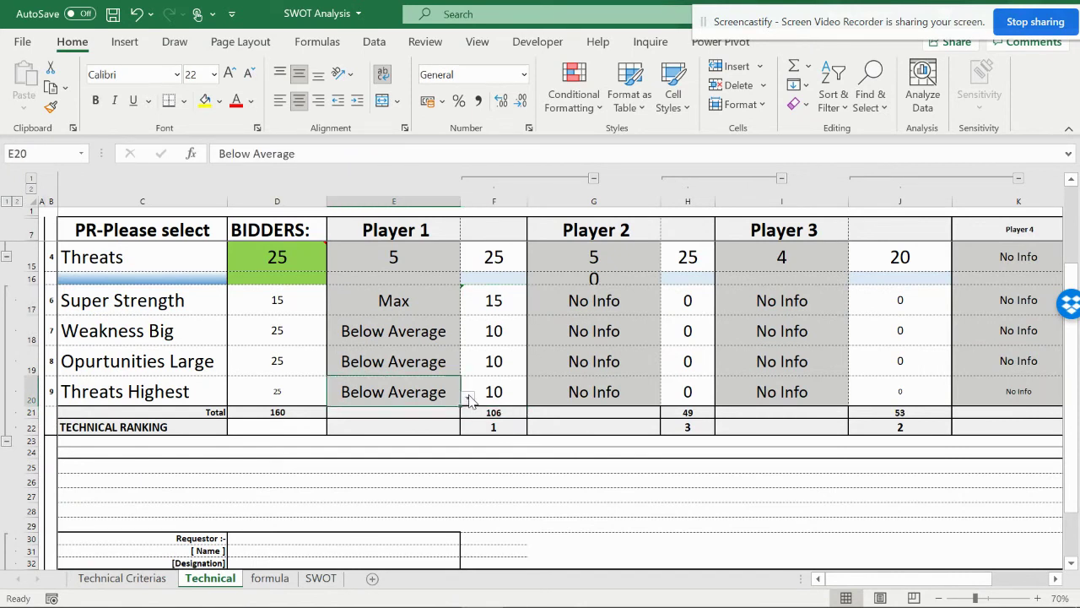
left_click(466, 397)
left_click(350, 426)
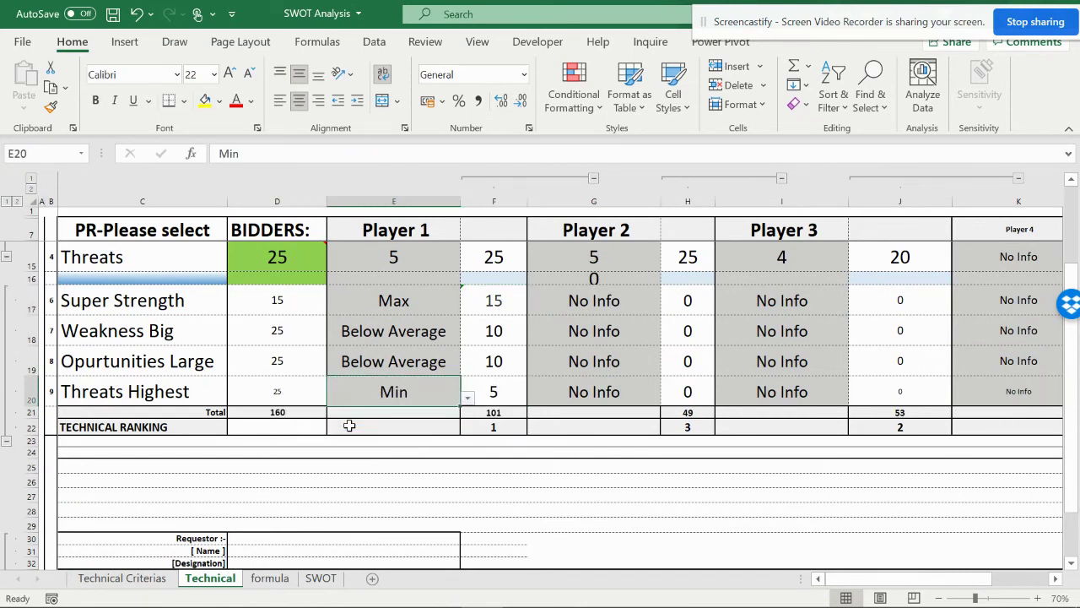
Rate Player 1's Super Strength Below Average and enlarge the D17:D20 weightage font
left_click(448, 303)
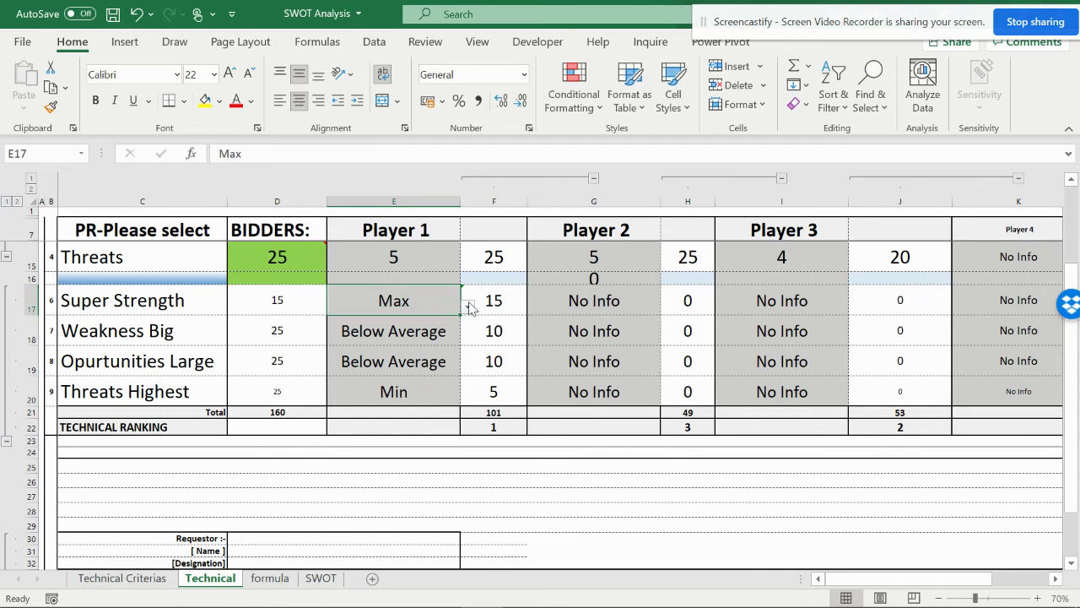
left_click(466, 306)
left_click(359, 348)
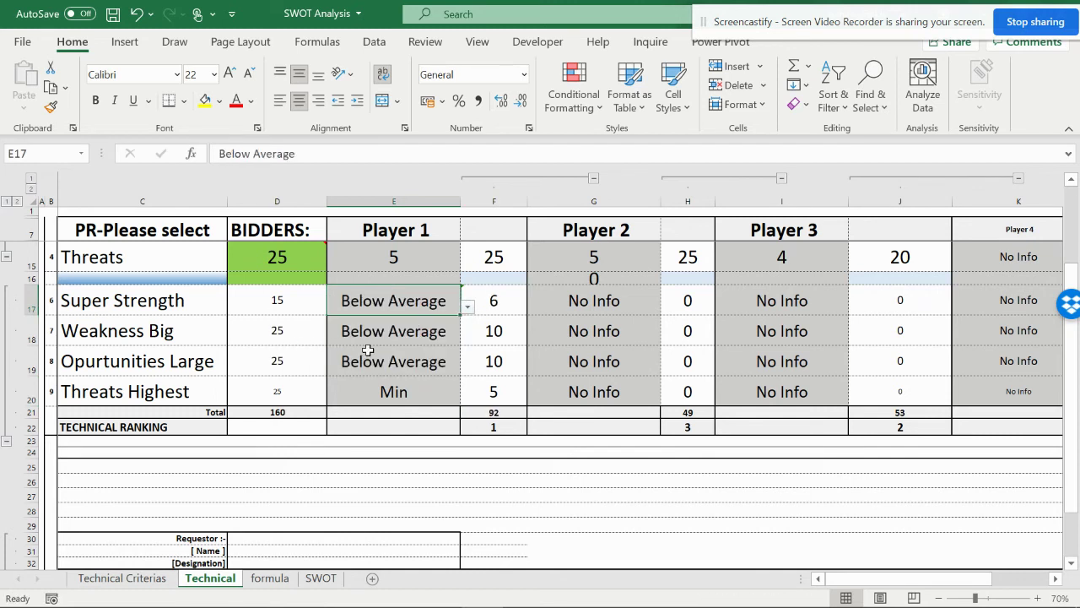
left_click_drag(301, 298, 298, 390)
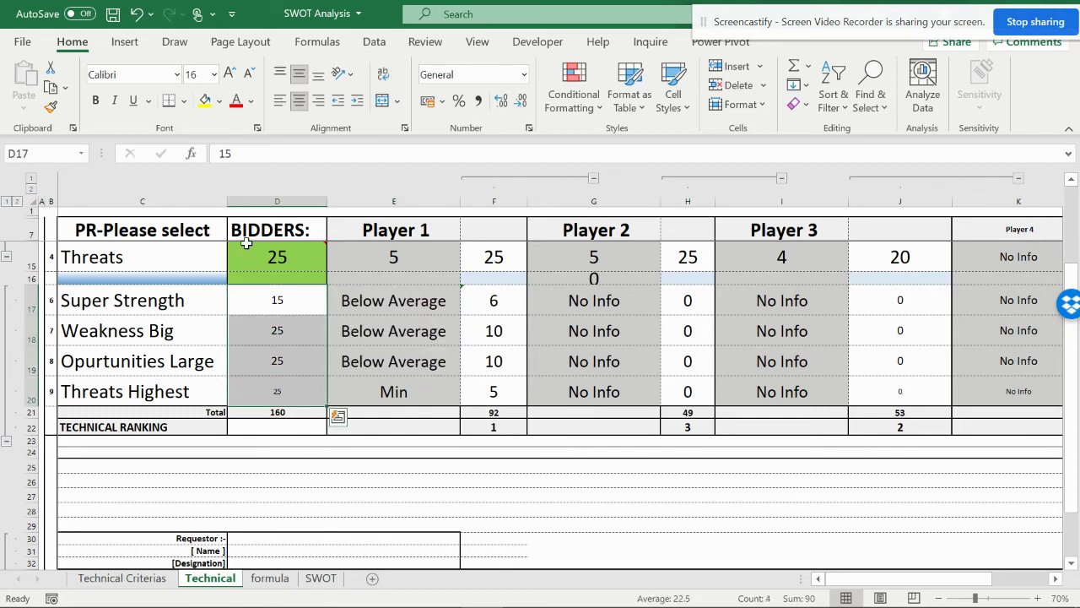
left_click(229, 73)
left_click(482, 384)
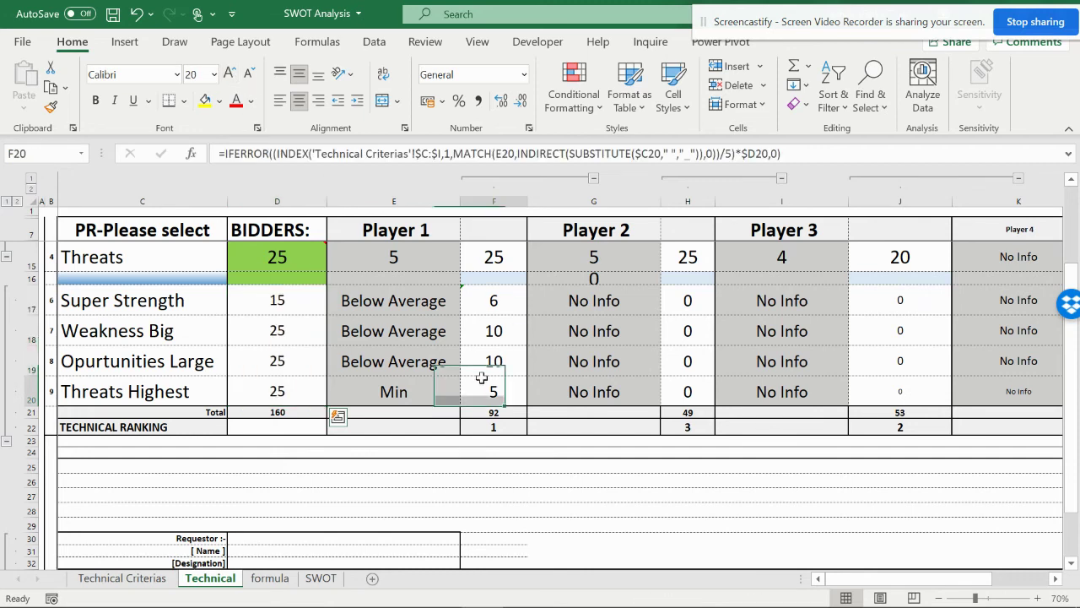
Review Player 1's total in F21 and the ranking formulas in F22, H22 and J22
scroll(525, 342, "up", 1)
scroll(529, 319, "up", 2)
scroll(591, 405, "down", 3)
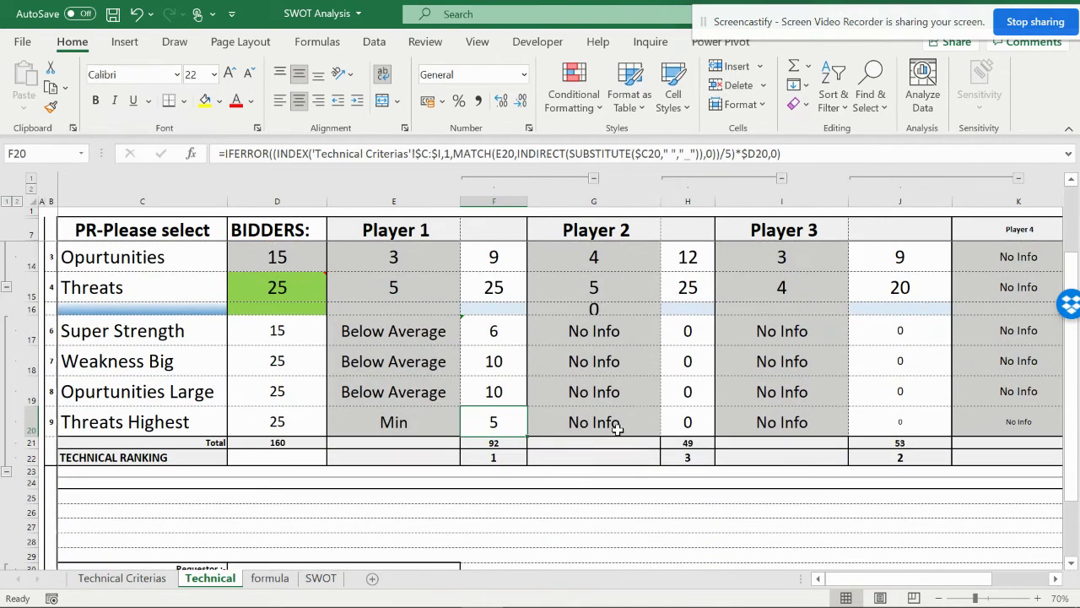
left_click(642, 440)
left_click(512, 458)
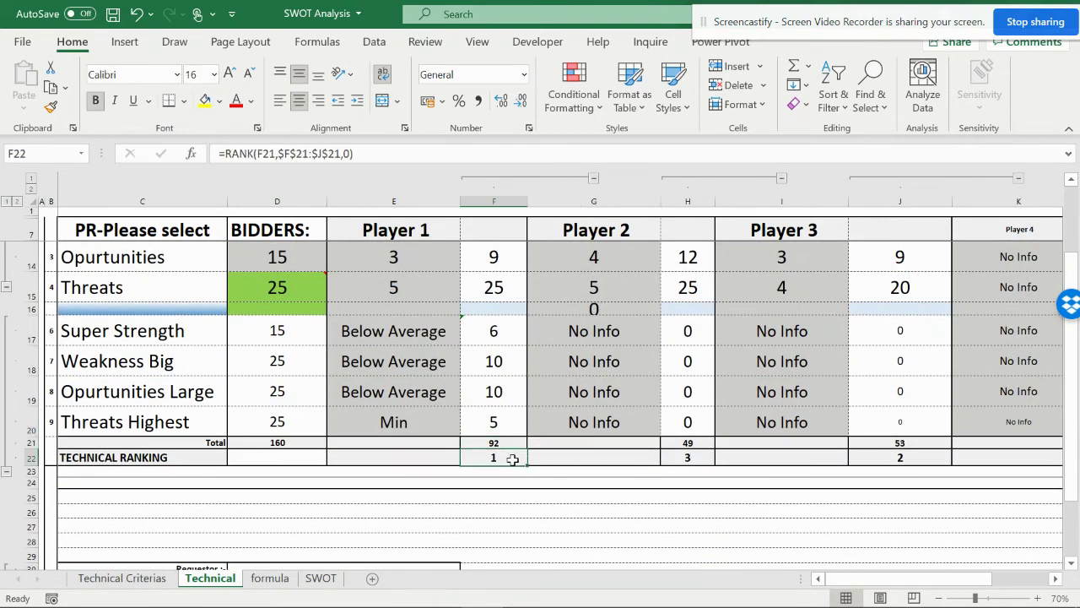
left_click(683, 458)
left_click(909, 462)
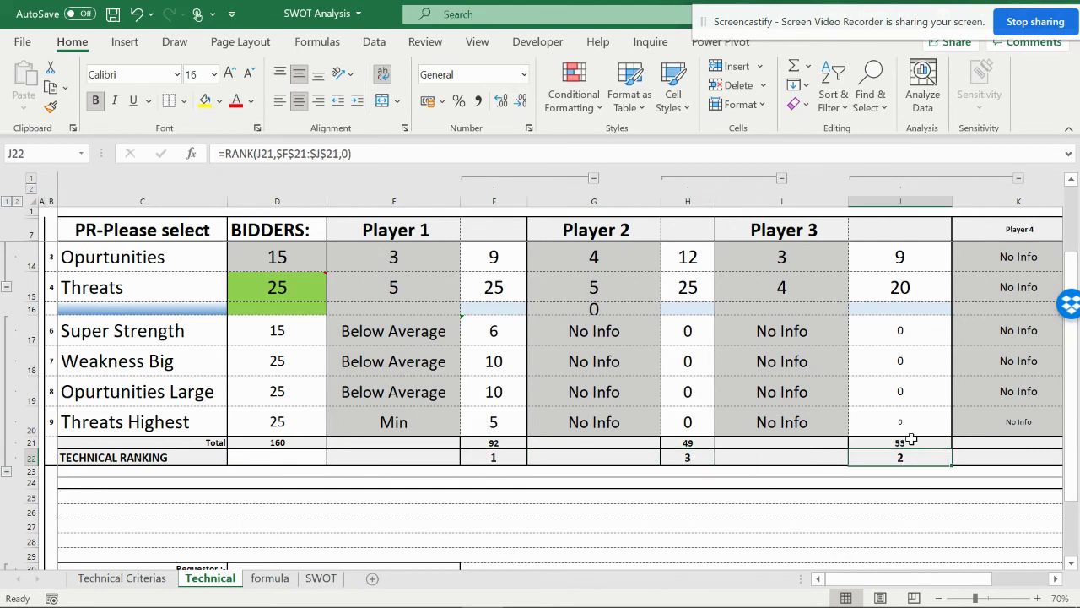
Rate Player 3's Super Strength as Above Average, raising the total to 65
left_click(797, 329)
left_click(854, 338)
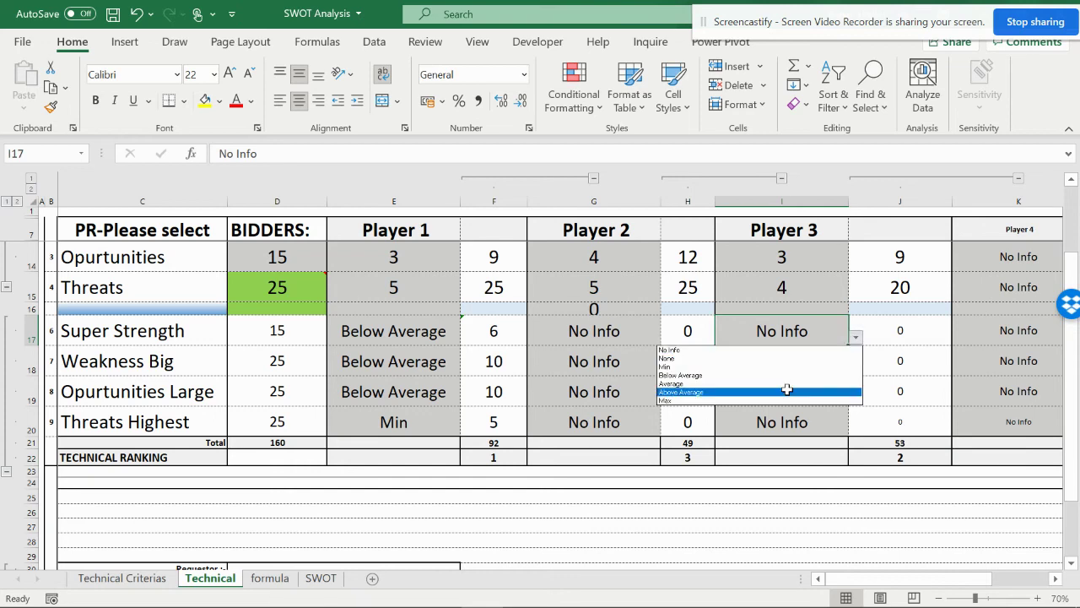
left_click(781, 390)
scroll(897, 342, "up", 2)
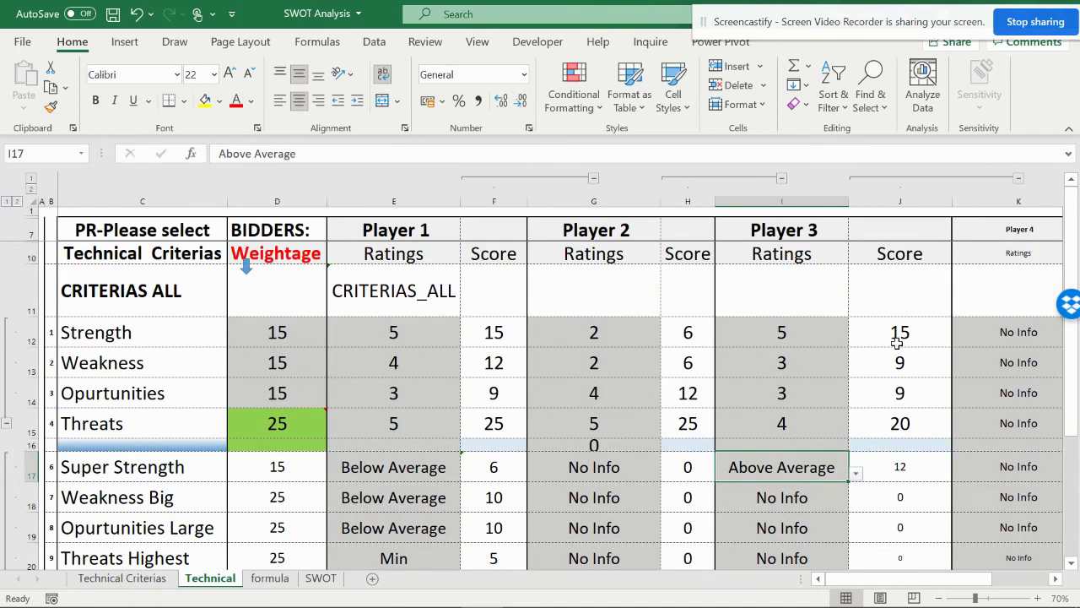
scroll(898, 341, "down", 2)
scroll(823, 361, "up", 1)
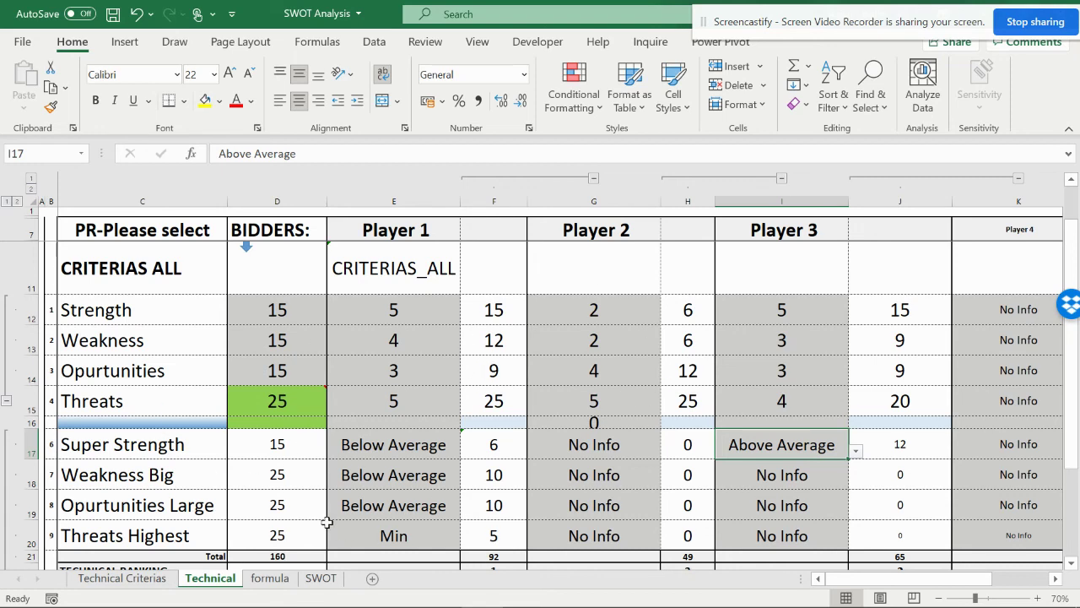
left_click(148, 580)
scroll(298, 375, "up", 2)
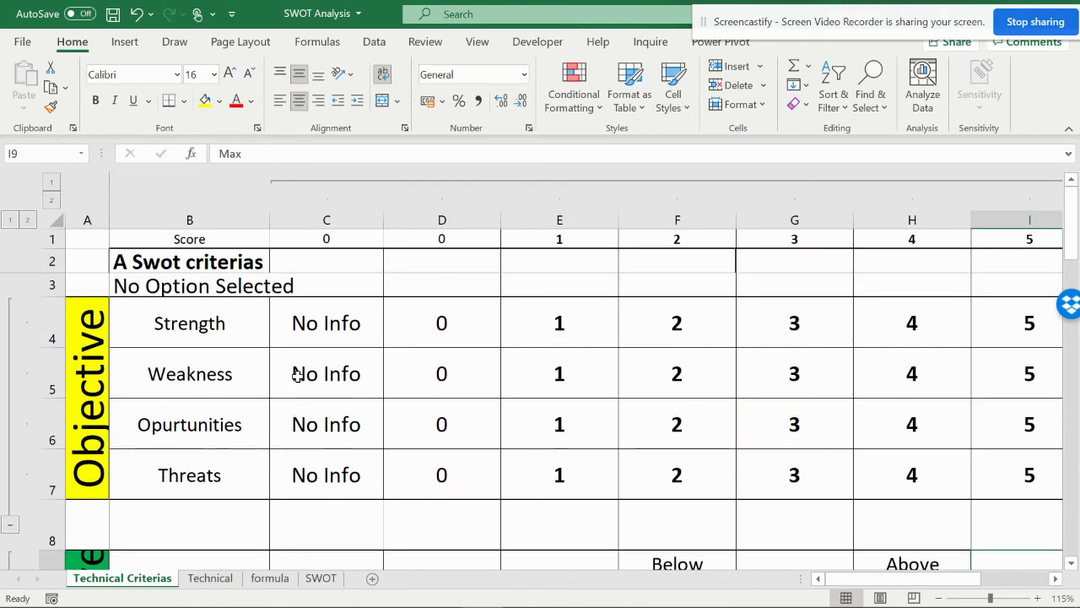
scroll(298, 375, "down", 2, "ctrl")
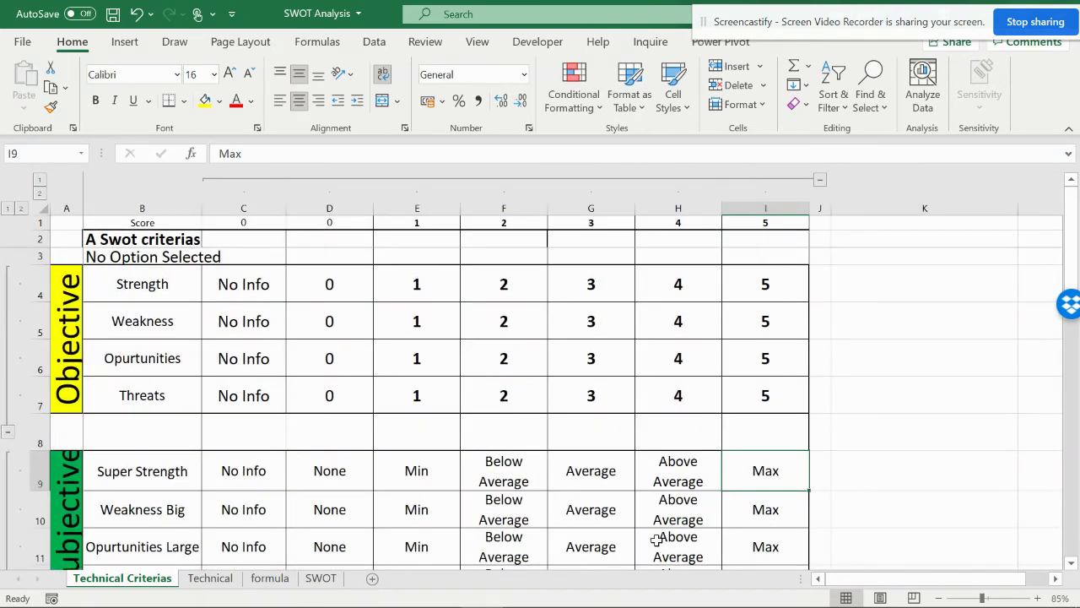
scroll(742, 402, "down", 1)
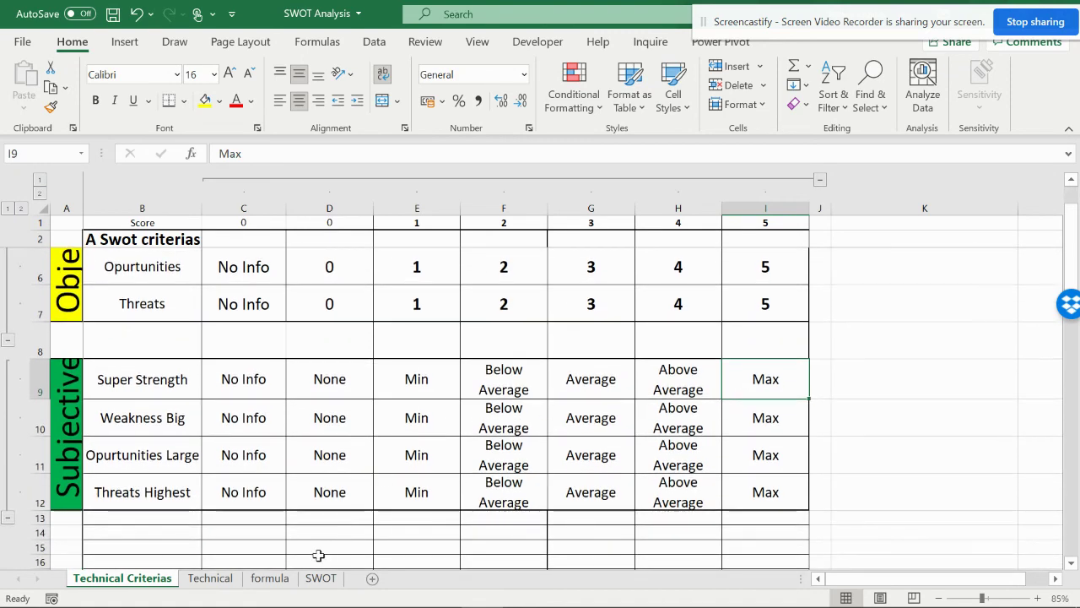
left_click(270, 581)
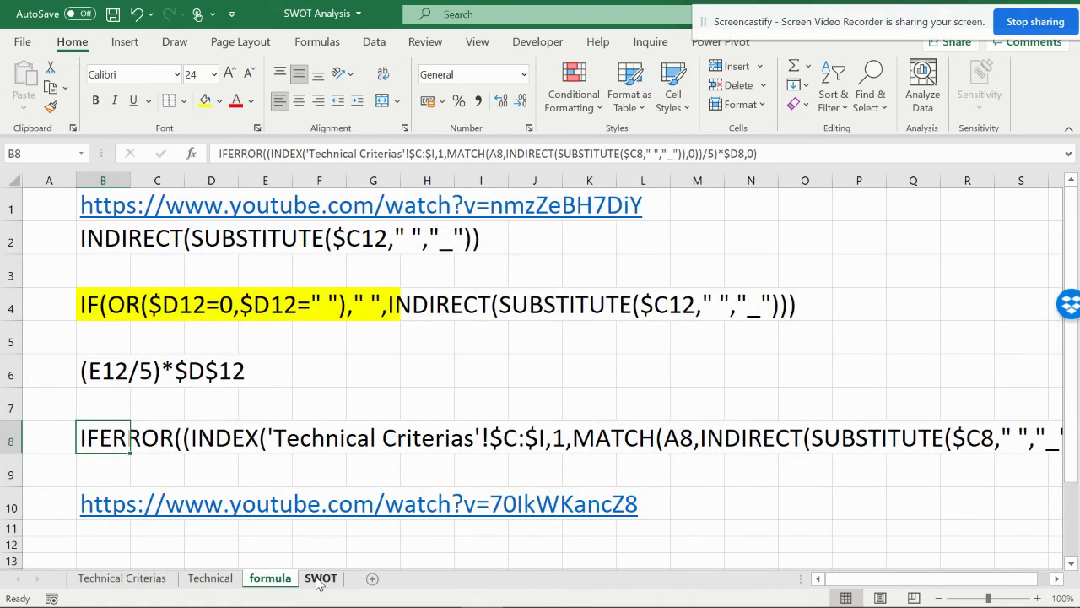
left_click(208, 581)
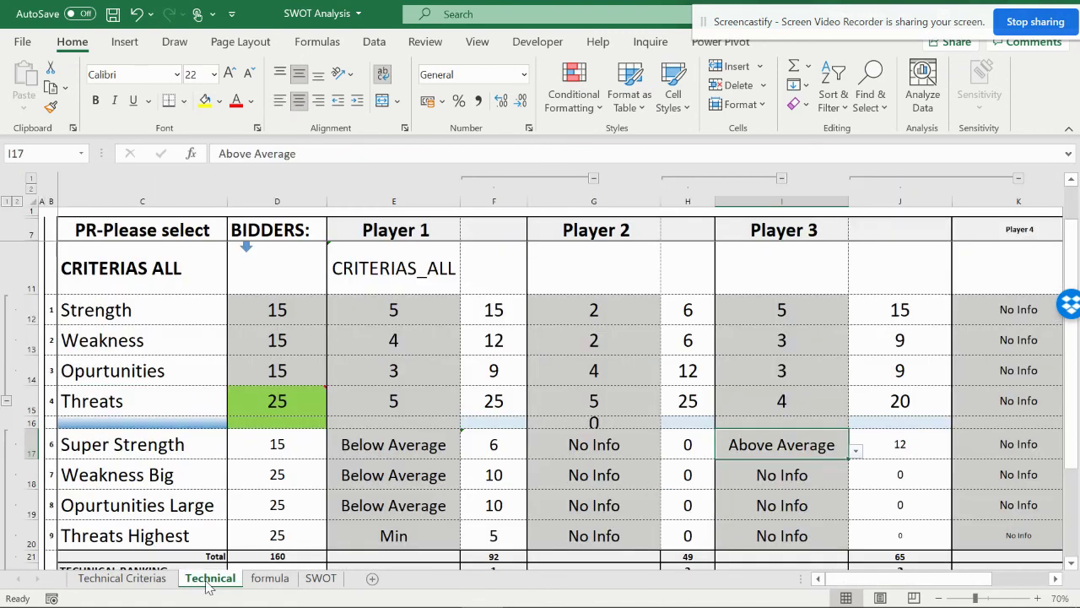